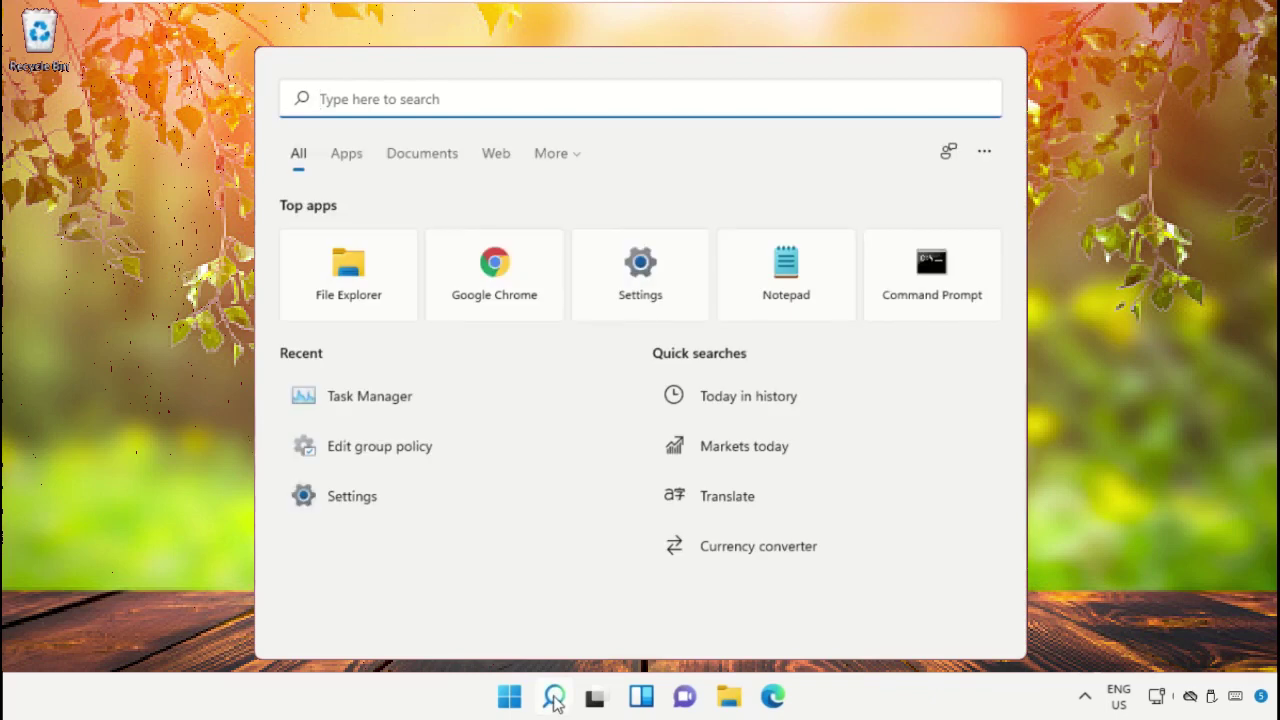
# Step: Search Windows for 'task manager'
pyautogui.write('task ma')
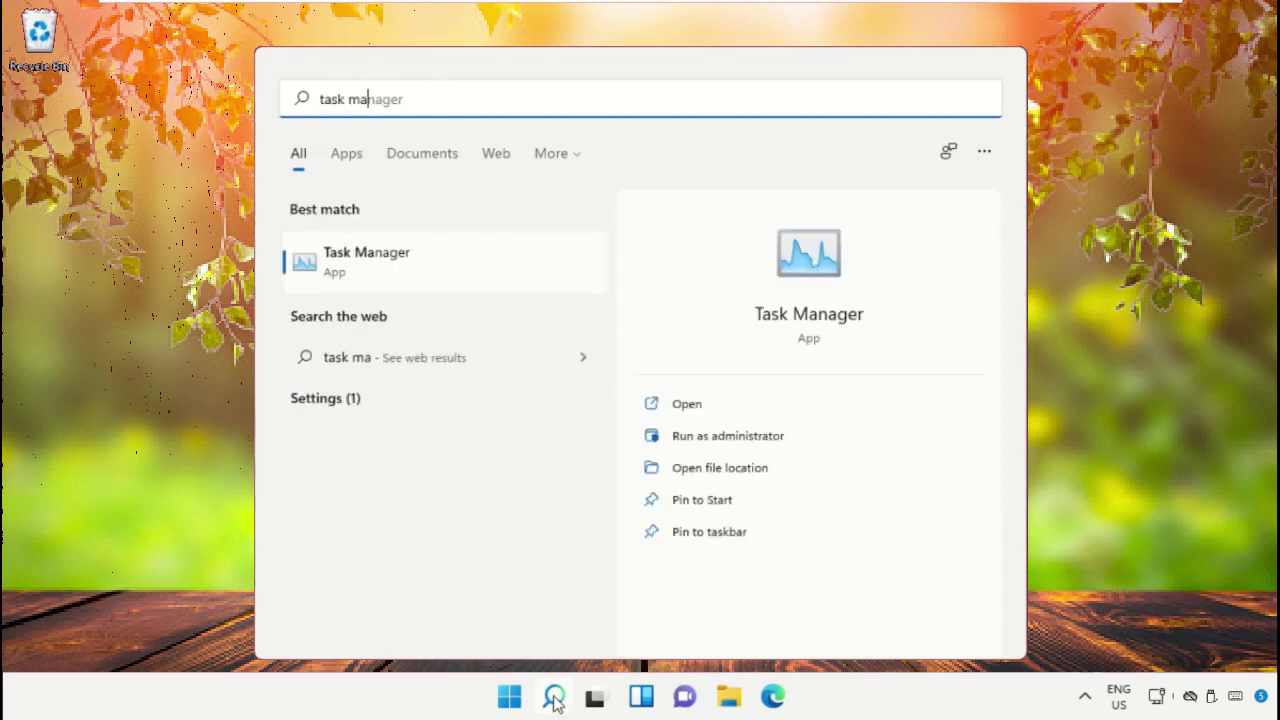
pyautogui.write('nager')
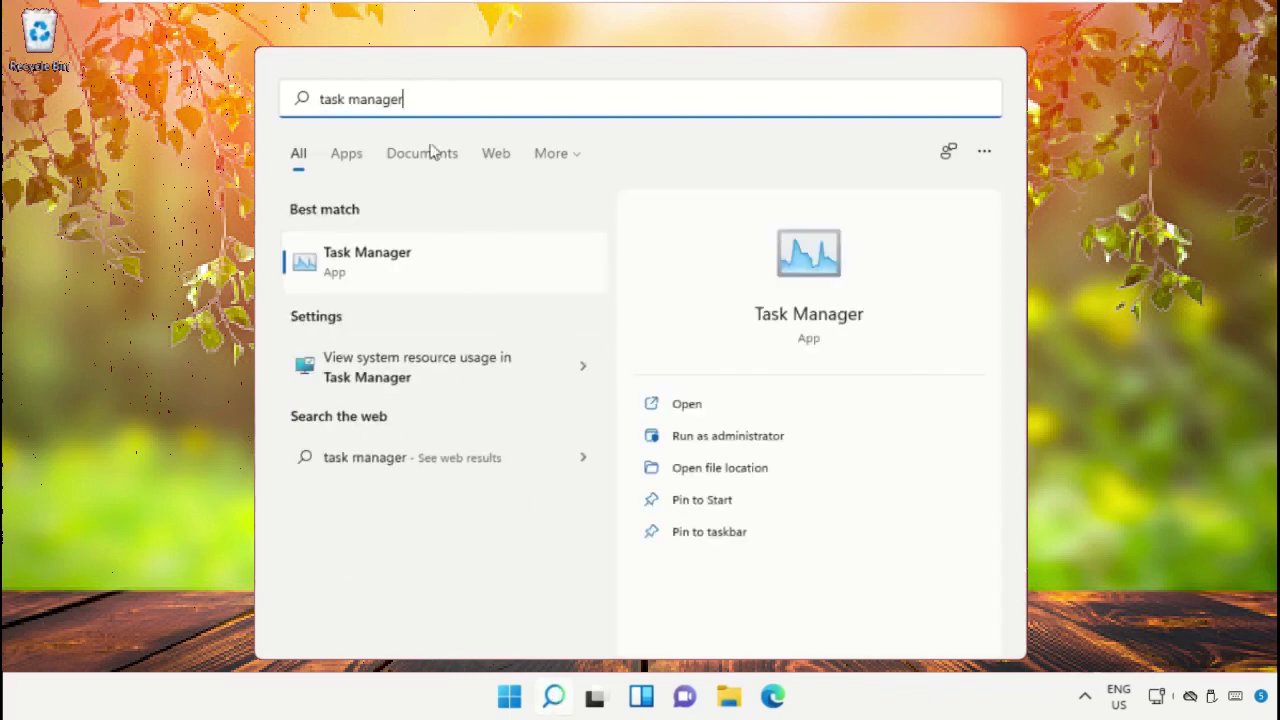
# Step: Open Task Manager, resize and reposition it, and start File > Run new task
pyautogui.click(373, 255)
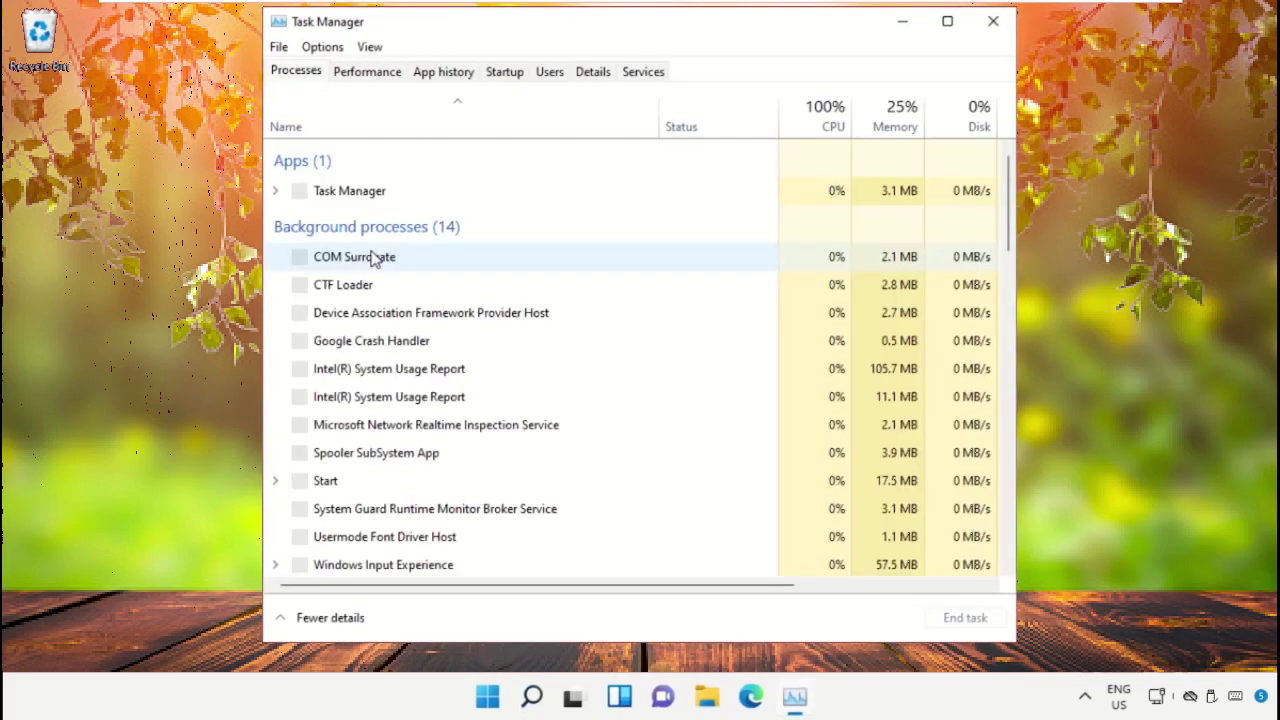
pyautogui.moveTo(257, 16); pyautogui.dragTo(397, 140)
pyautogui.moveTo(558, 155); pyautogui.dragTo(551, 128)
pyautogui.click(407, 156)
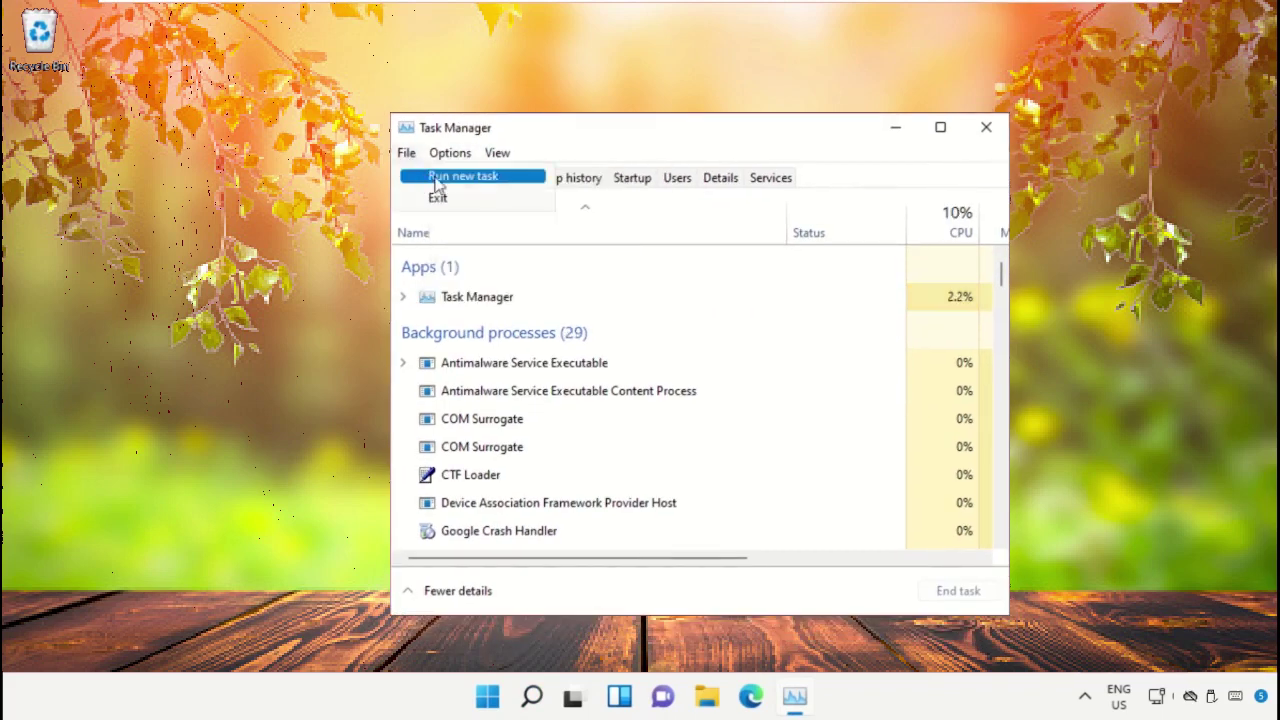
pyautogui.click(440, 180)
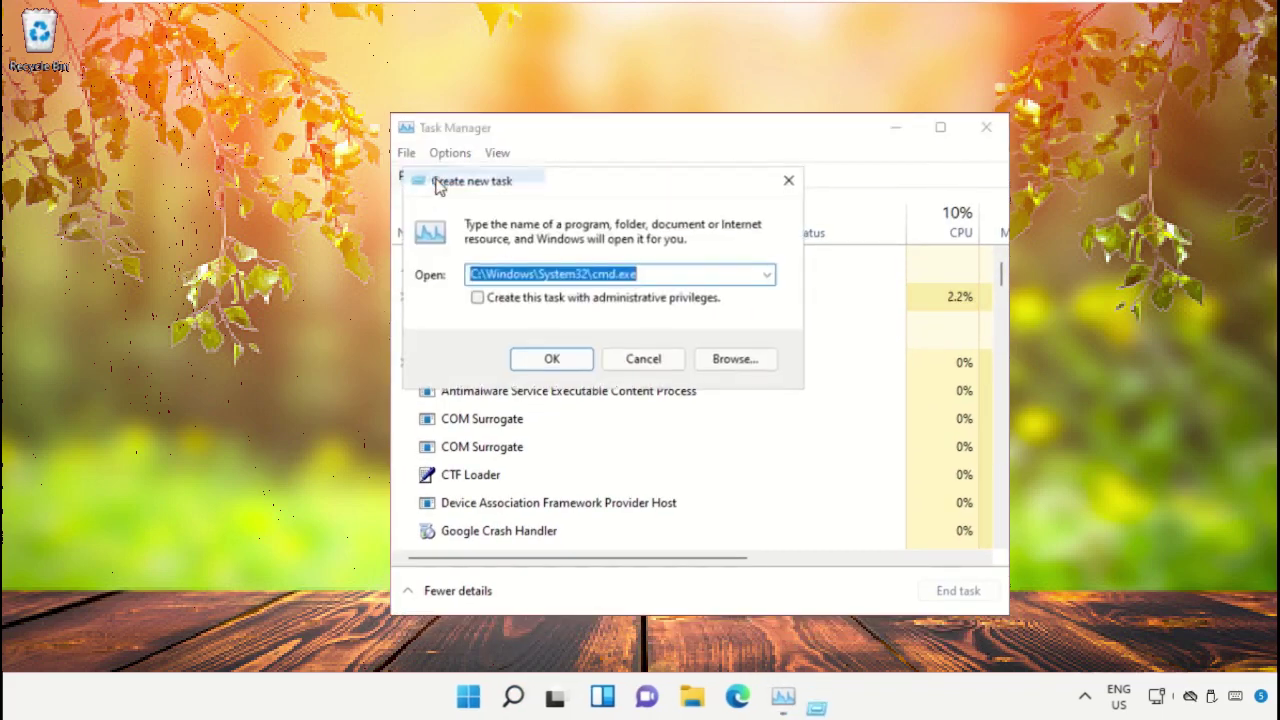
# Step: Browse for the program, navigating through This PC and Local Disk (C:) into Windows
pyautogui.click(748, 368)
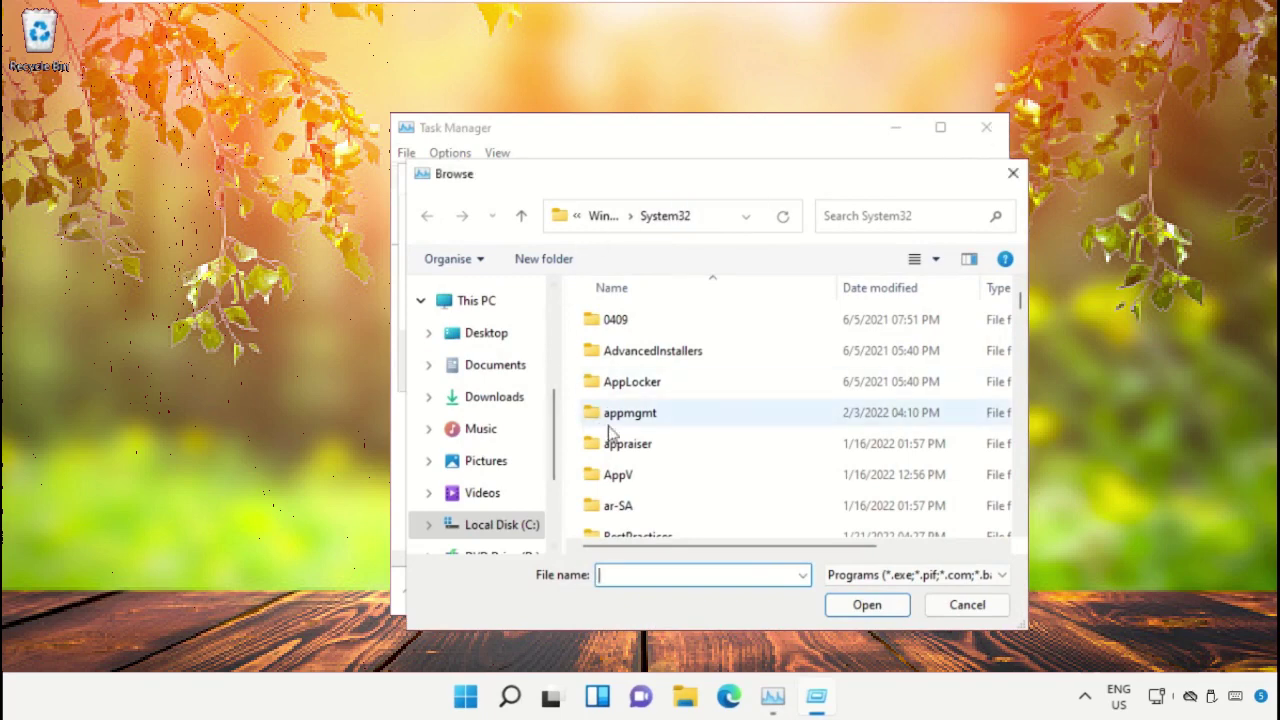
pyautogui.click(480, 302)
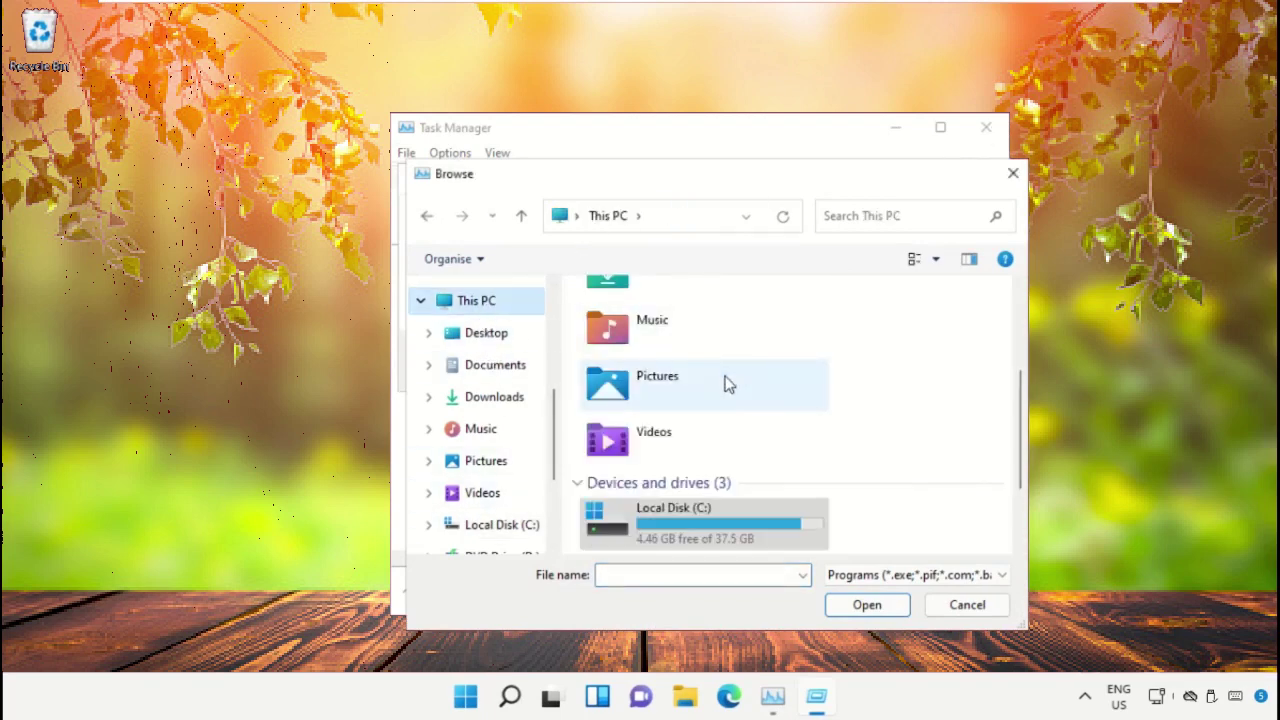
pyautogui.doubleClick(708, 522)
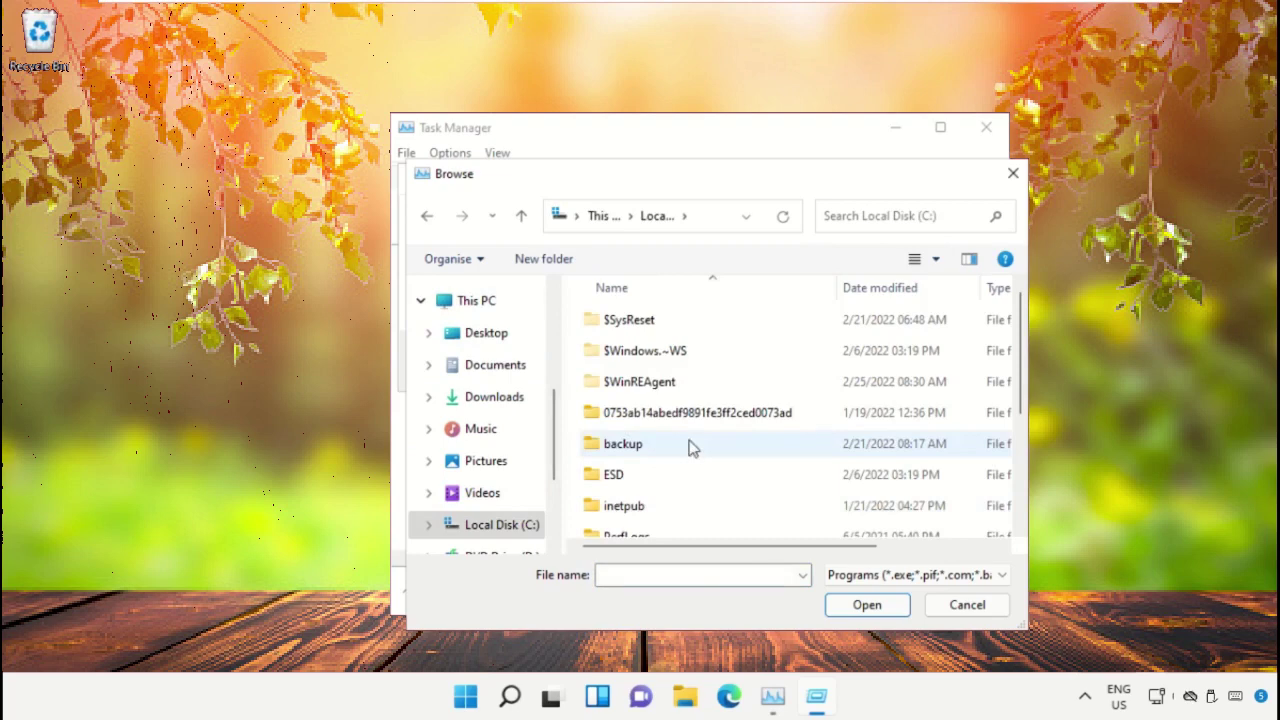
pyautogui.scroll(-2, 670, 480)
pyautogui.doubleClick(654, 526)
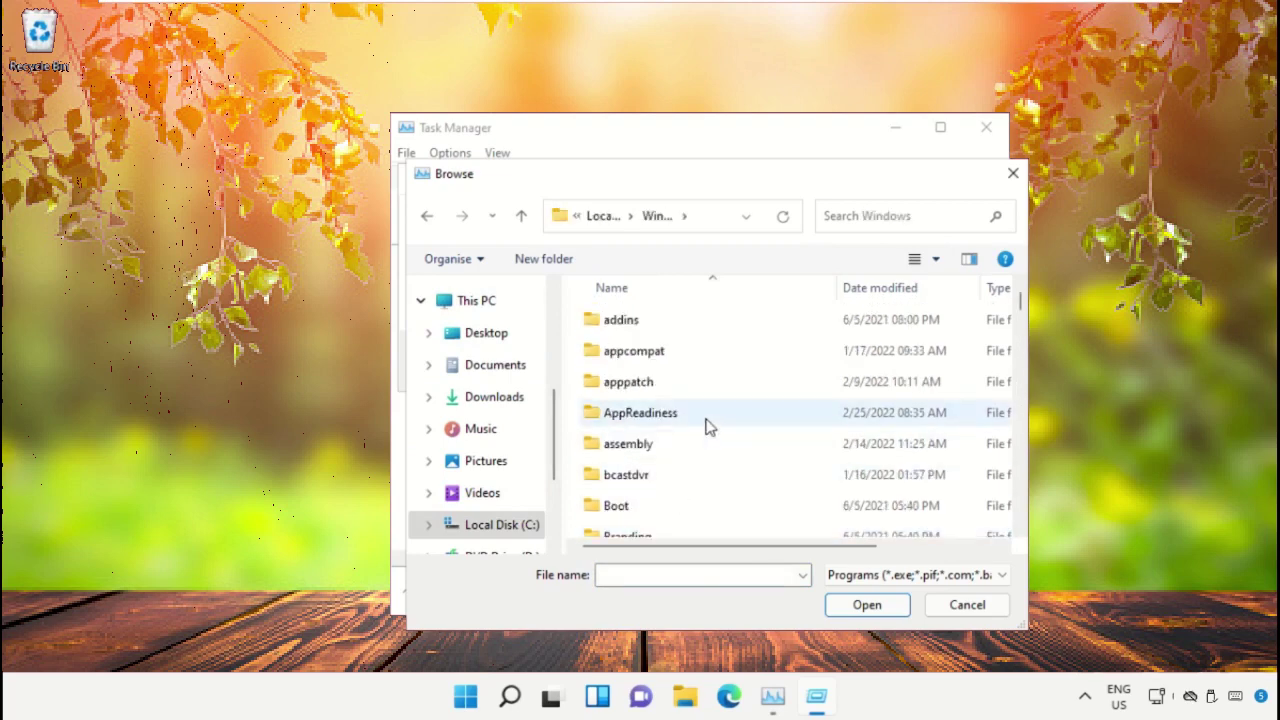
# Step: Select C:\Windows\System32\cmd.exe as the new task's program
pyautogui.scroll(-5, 705, 429)
pyautogui.scroll(-15, 705, 428)
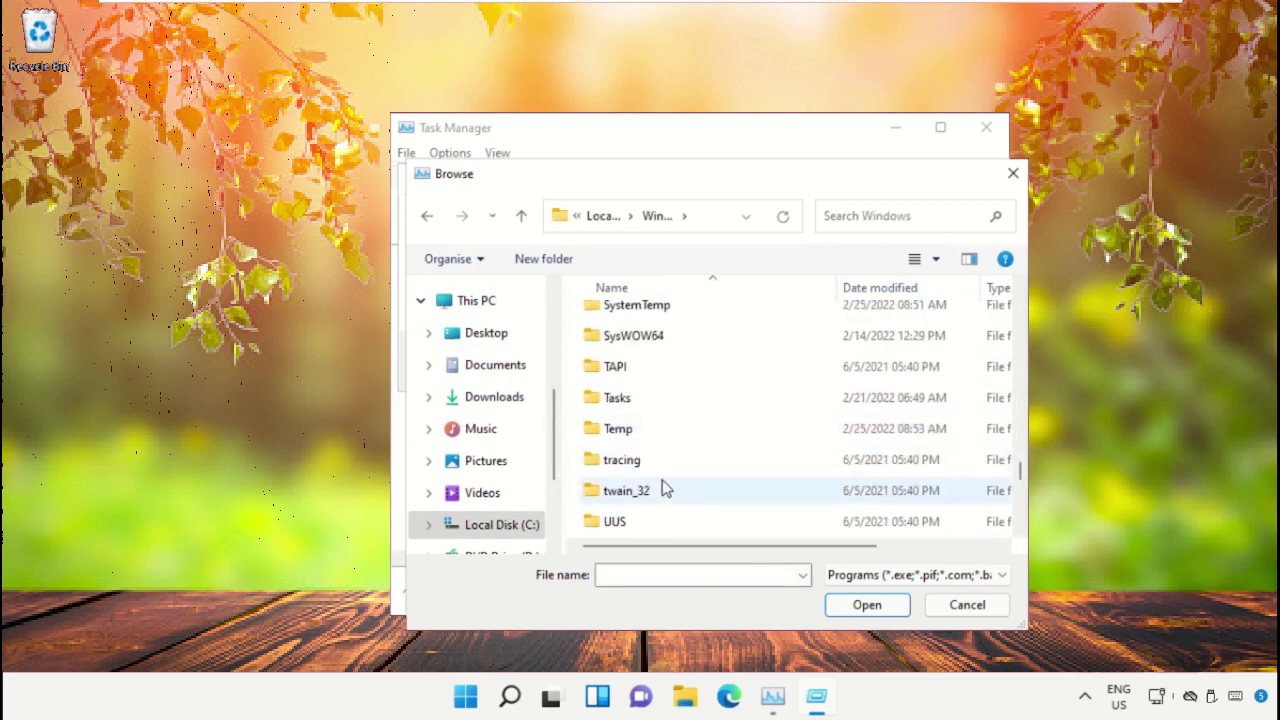
pyautogui.scroll(1, 655, 475)
pyautogui.scroll(2, 655, 470)
pyautogui.doubleClick(660, 474)
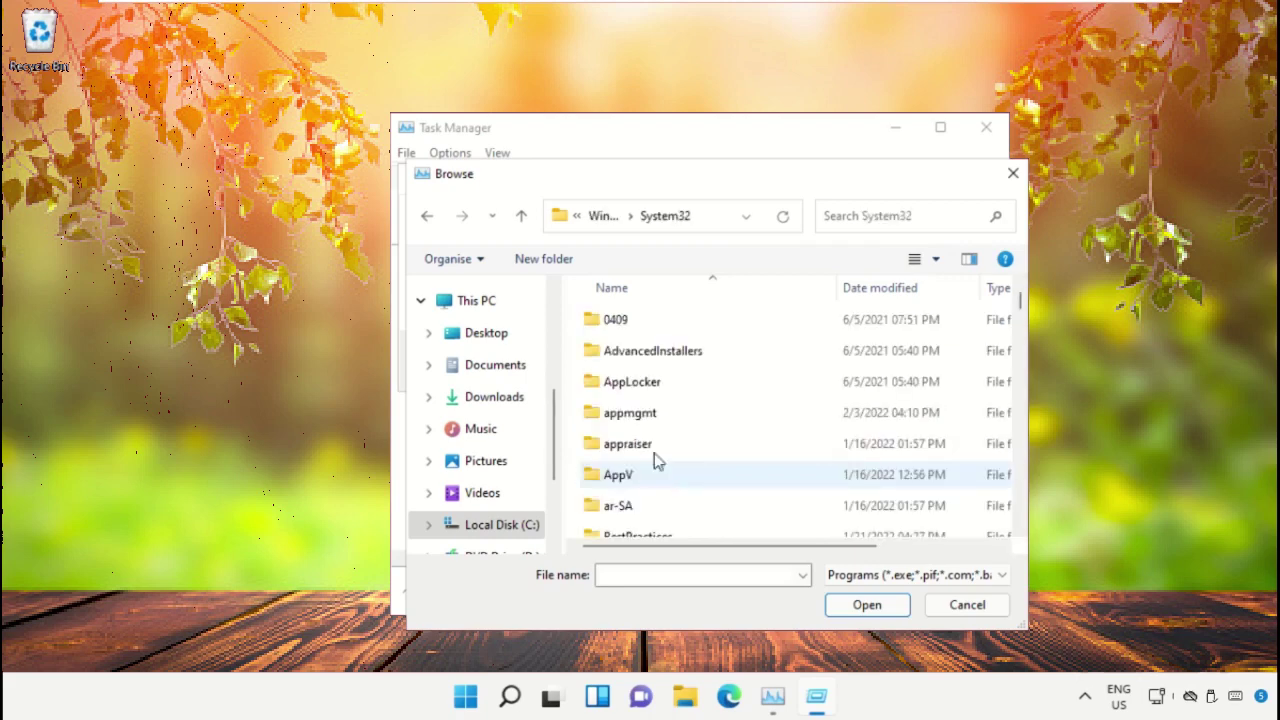
pyautogui.scroll(-15, 657, 410)
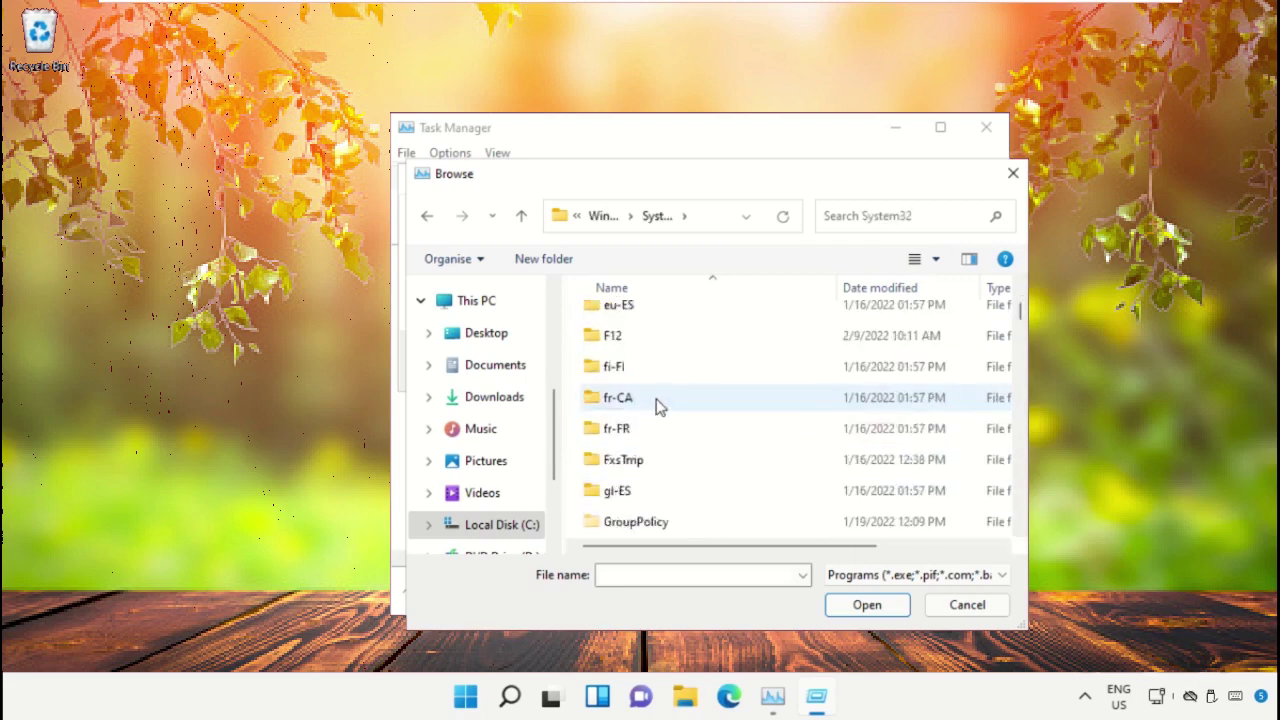
pyautogui.scroll(-20, 657, 407)
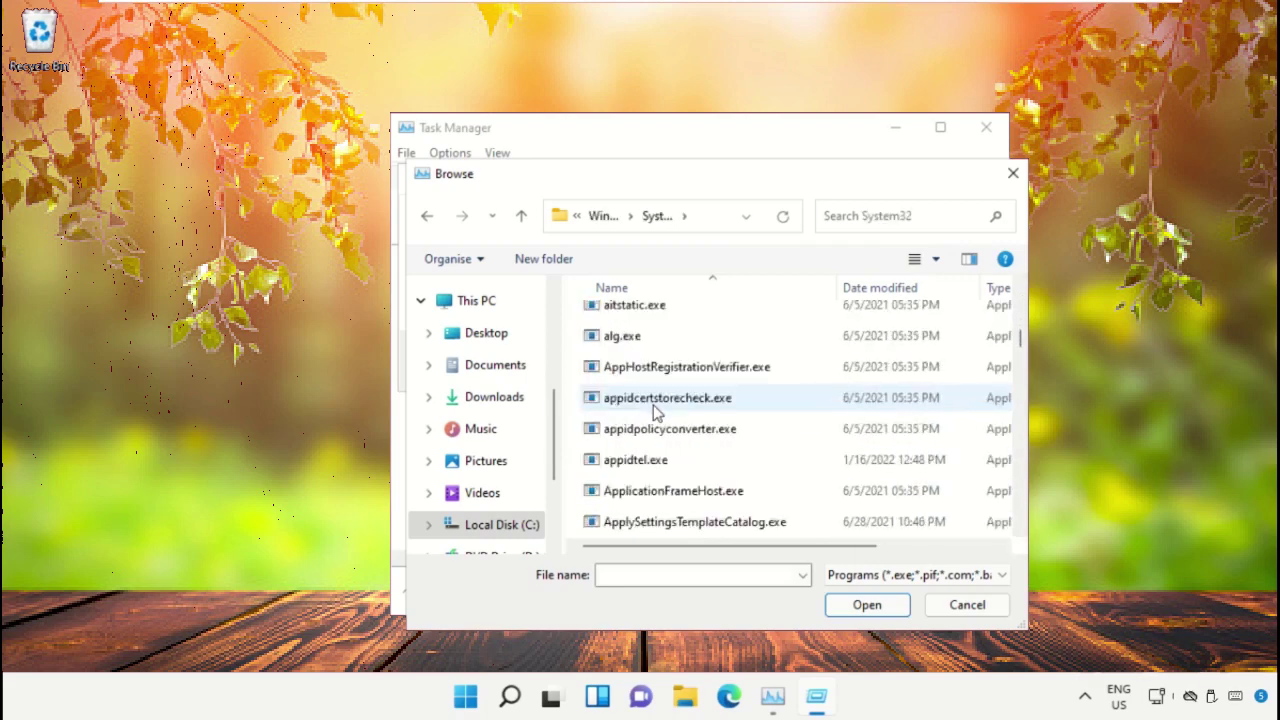
pyautogui.scroll(-19, 655, 410)
pyautogui.click(654, 428)
pyautogui.click(867, 605)
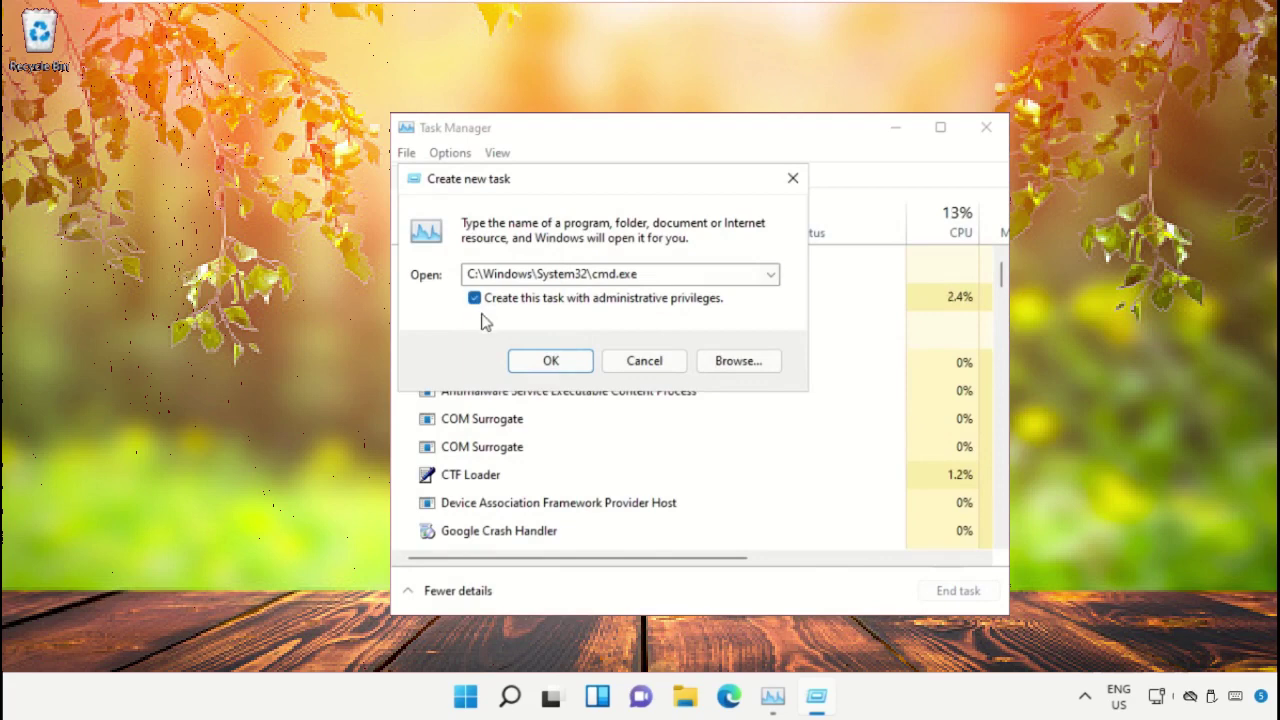
# Step: Launch cmd.exe as administrator, close Task Manager, and shrink the prompt window
pyautogui.click(562, 364)
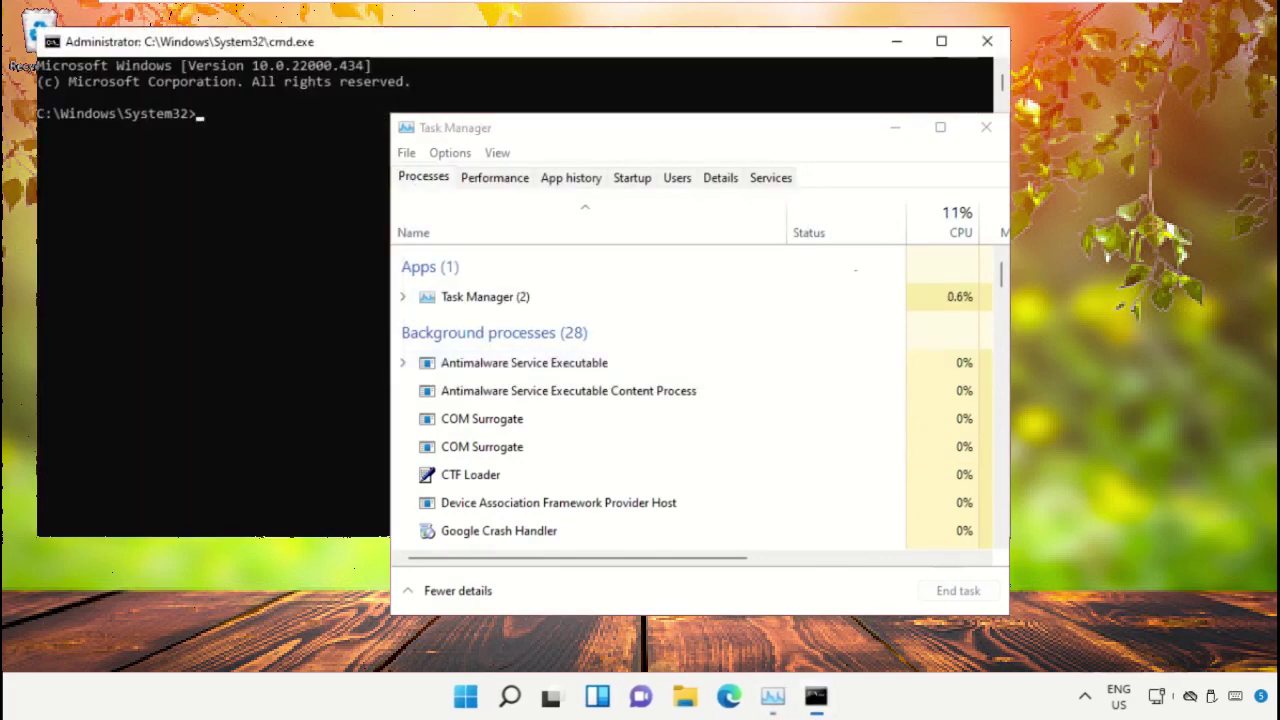
pyautogui.click(987, 130)
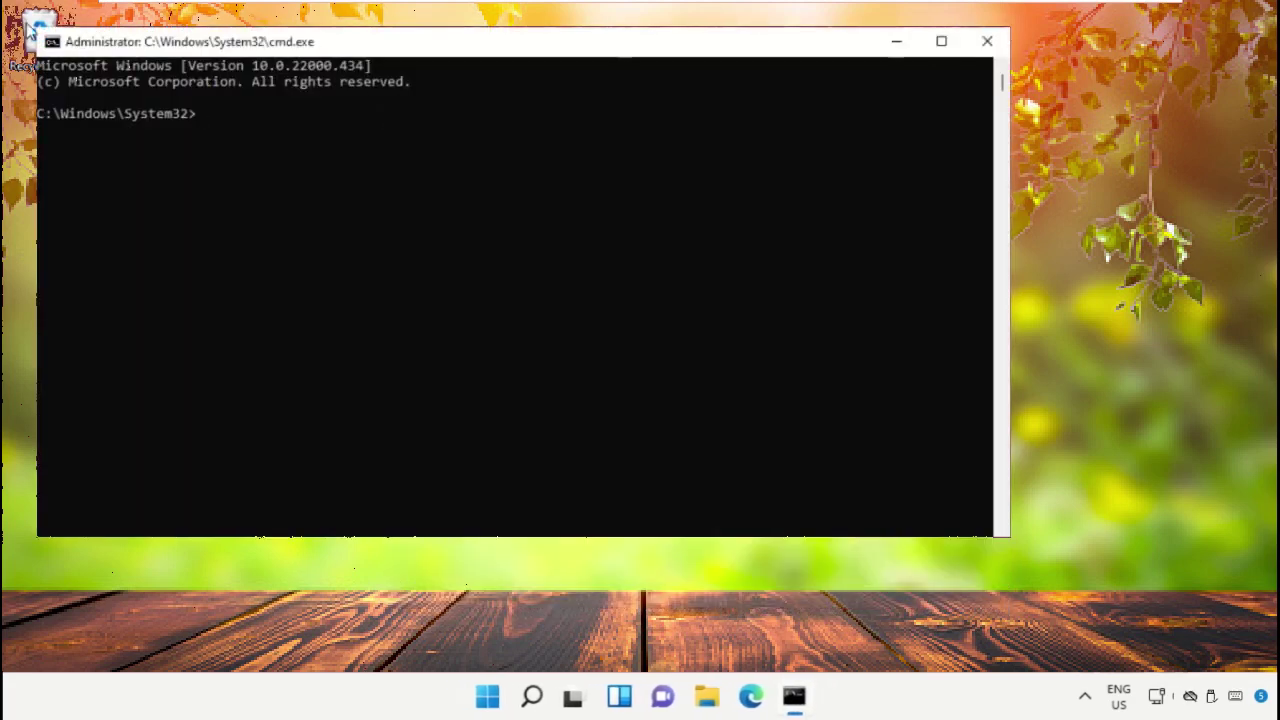
pyautogui.moveTo(38, 28); pyautogui.dragTo(381, 151)
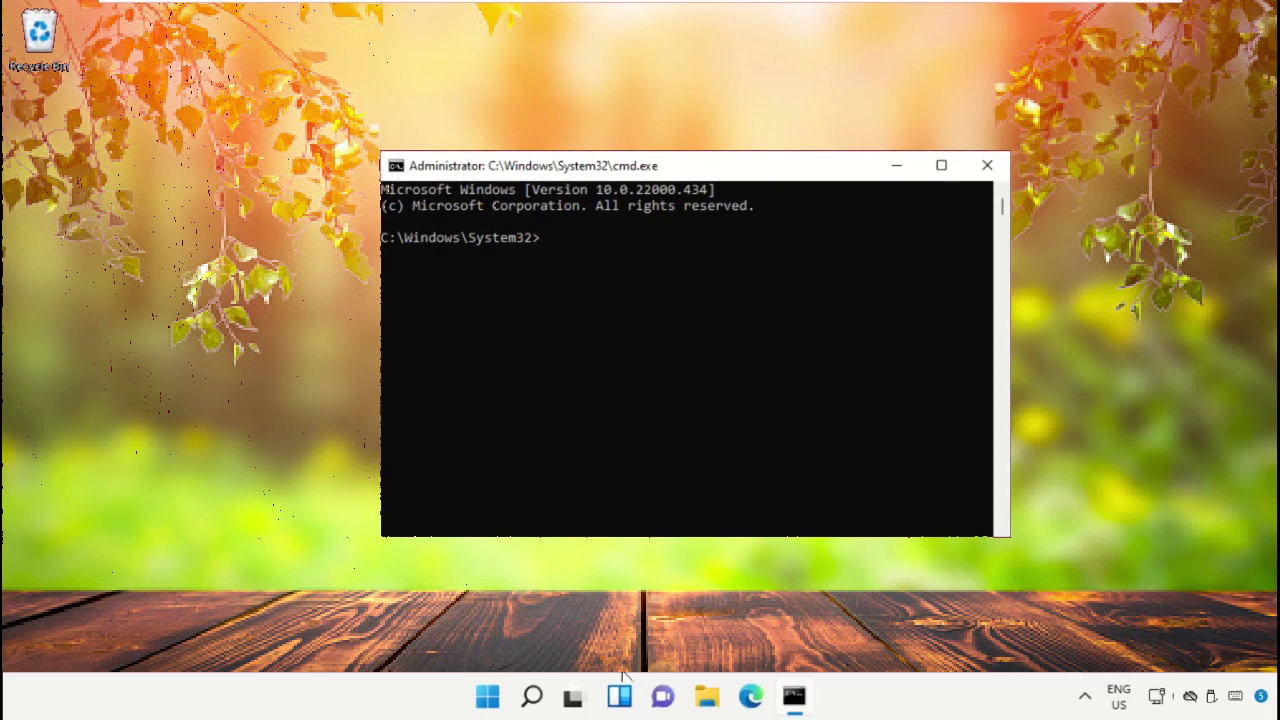
# Step: Find Google Chrome through Windows Search and launch it
pyautogui.click(533, 697)
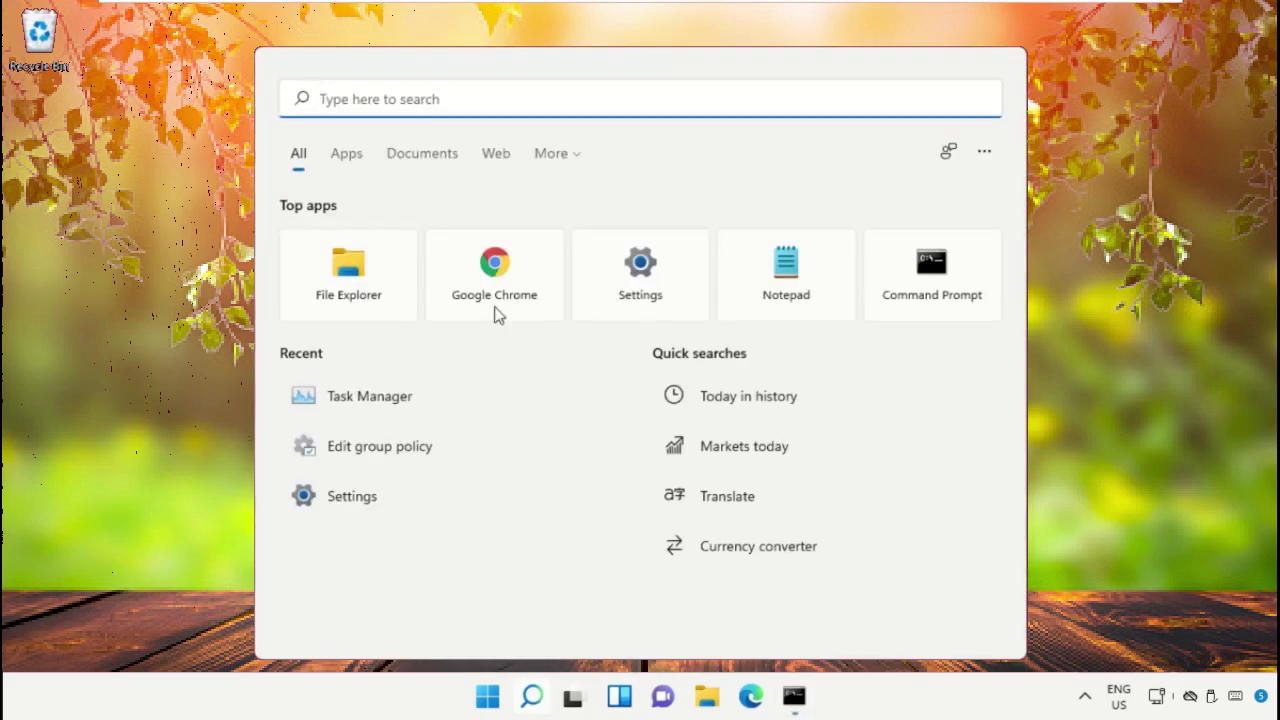
pyautogui.write('google chrome')
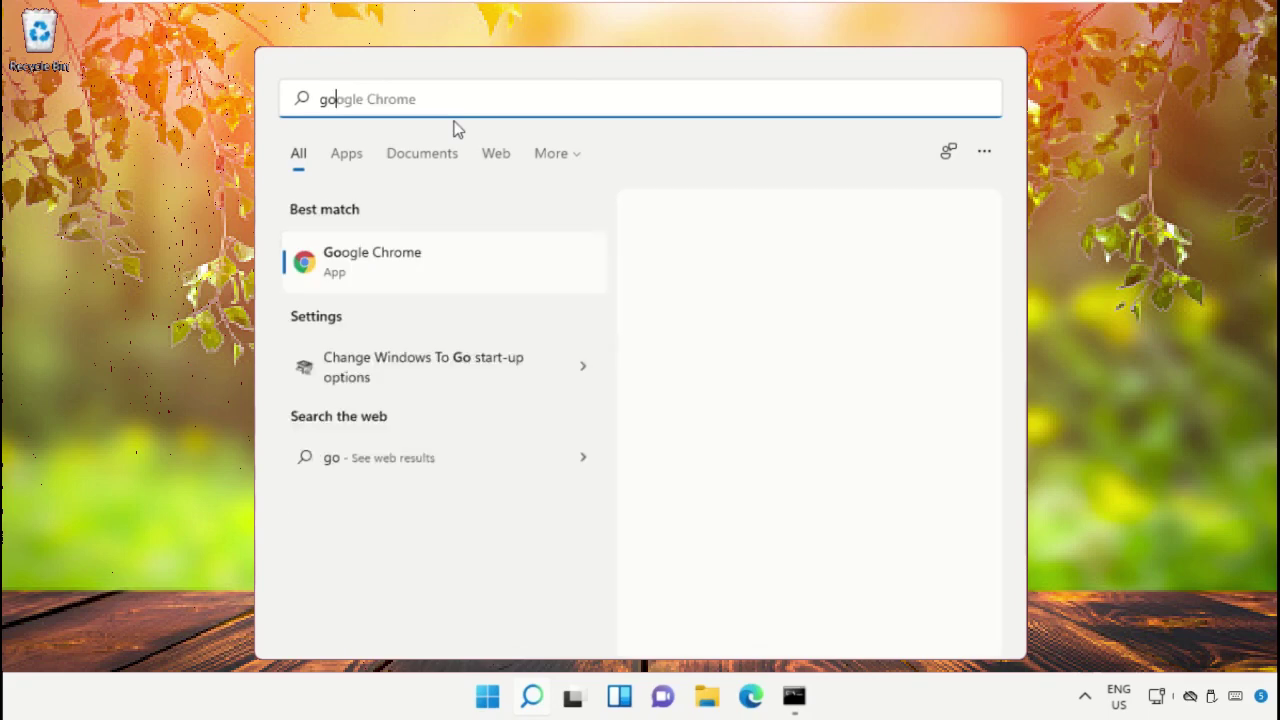
pyautogui.click(405, 272)
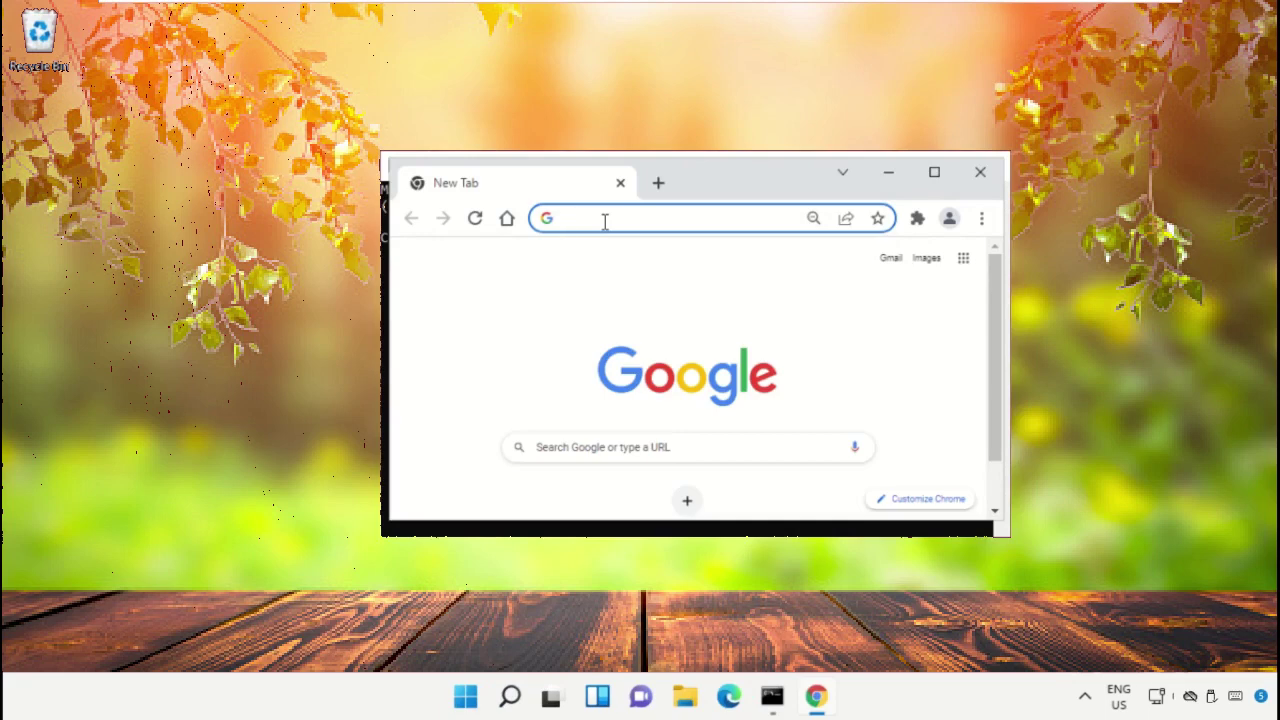
# Step: Go to google.com and search for 'hows.tech windows command'
pyautogui.write('google')
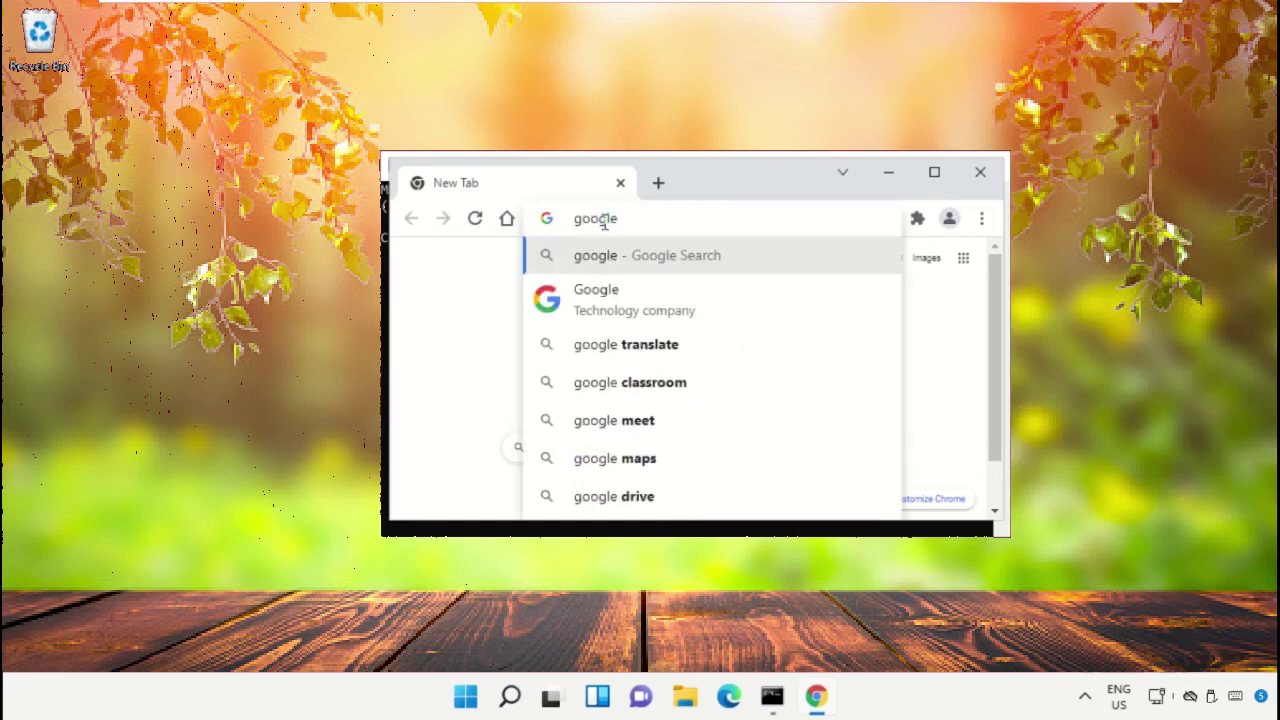
pyautogui.write('.com')
pyautogui.press('Return')
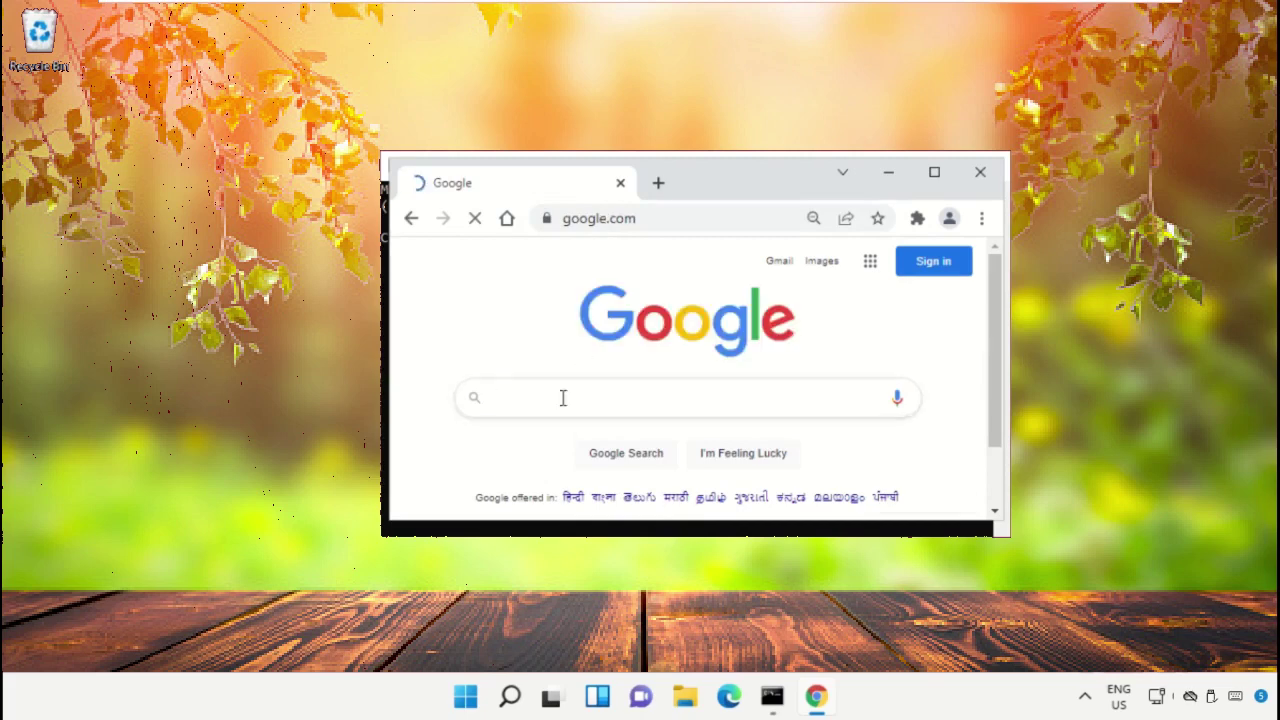
pyautogui.click(563, 397)
pyautogui.write('hows.tech windows c')
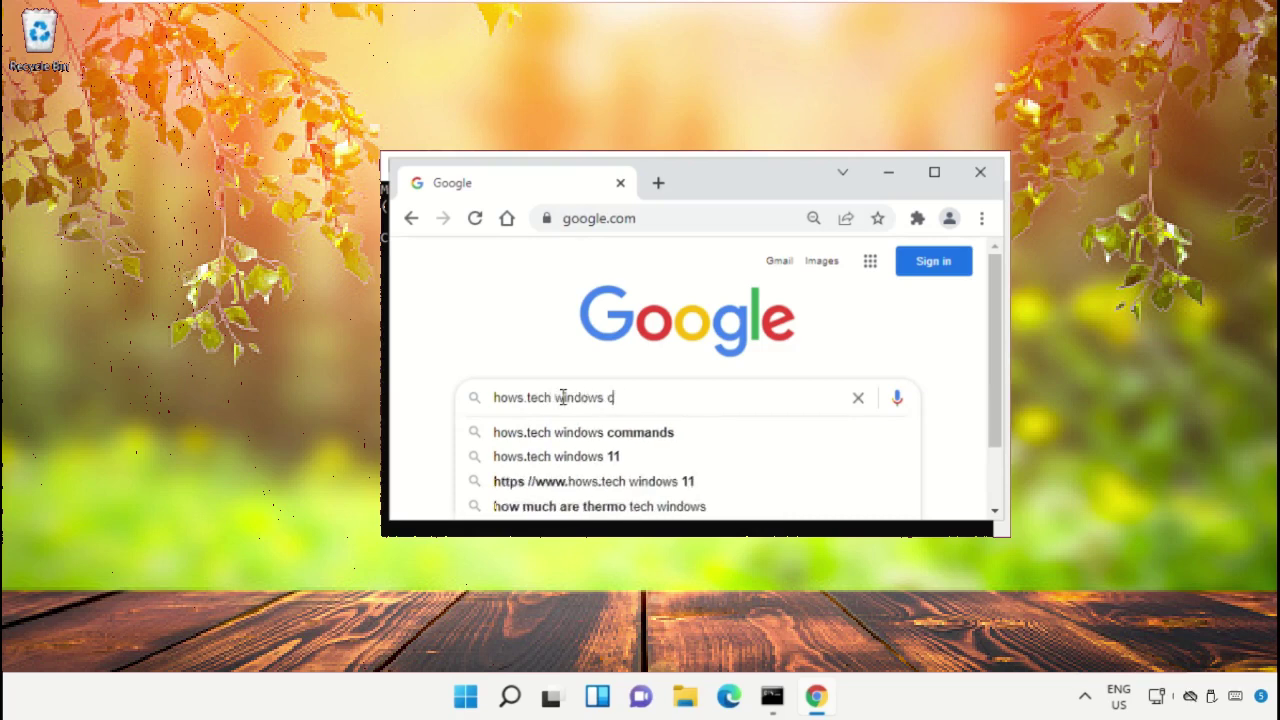
pyautogui.write('ommands')
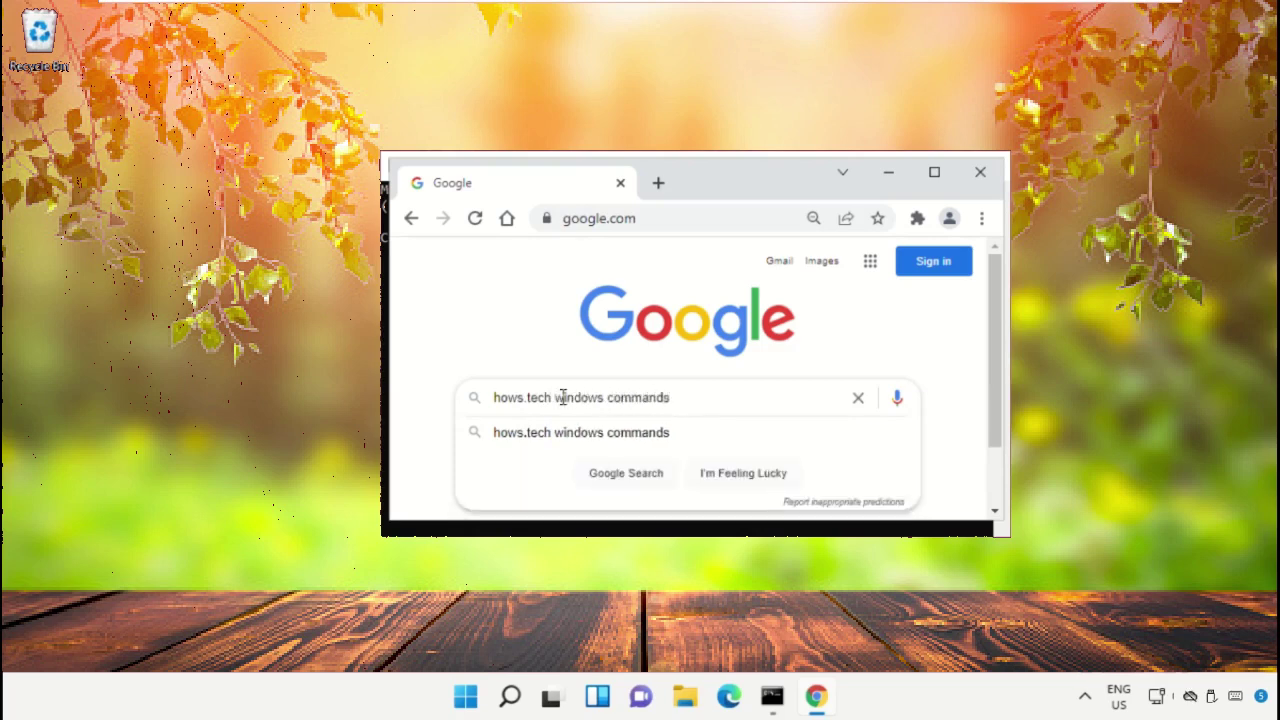
pyautogui.press('Return')
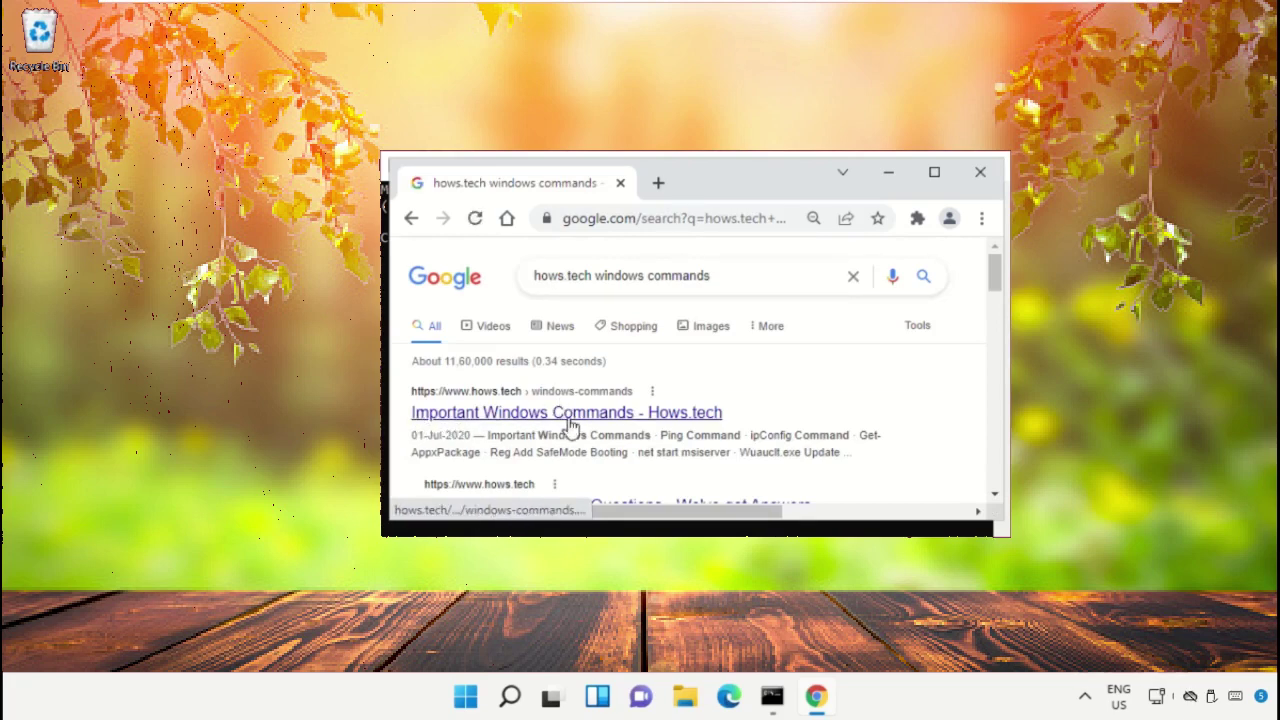
# Step: Open the hows.tech Important Windows Commands page and scroll to Command 12
pyautogui.click(497, 414)
pyautogui.scroll(-10, 913, 337)
pyautogui.scroll(-15, 913, 343)
pyautogui.scroll(-2, 918, 347)
pyautogui.scroll(4, 918, 347)
pyautogui.scroll(-1, 918, 347)
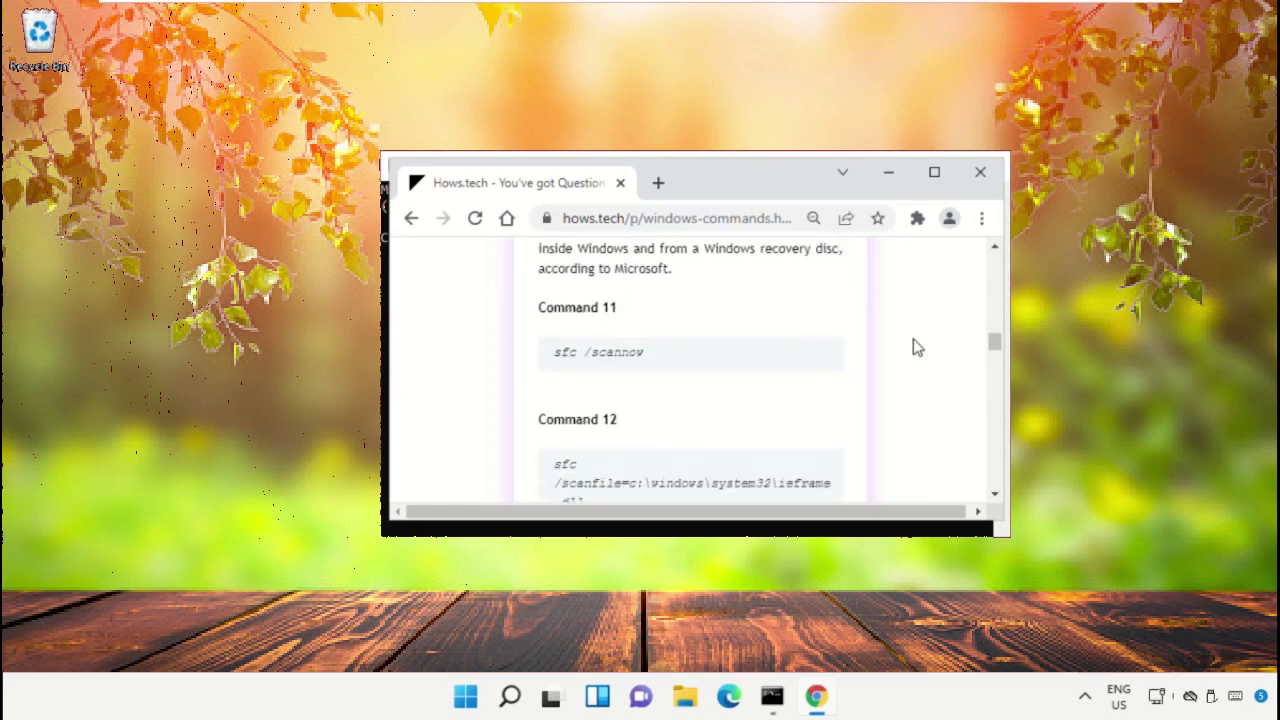
pyautogui.scroll(-1, 918, 347)
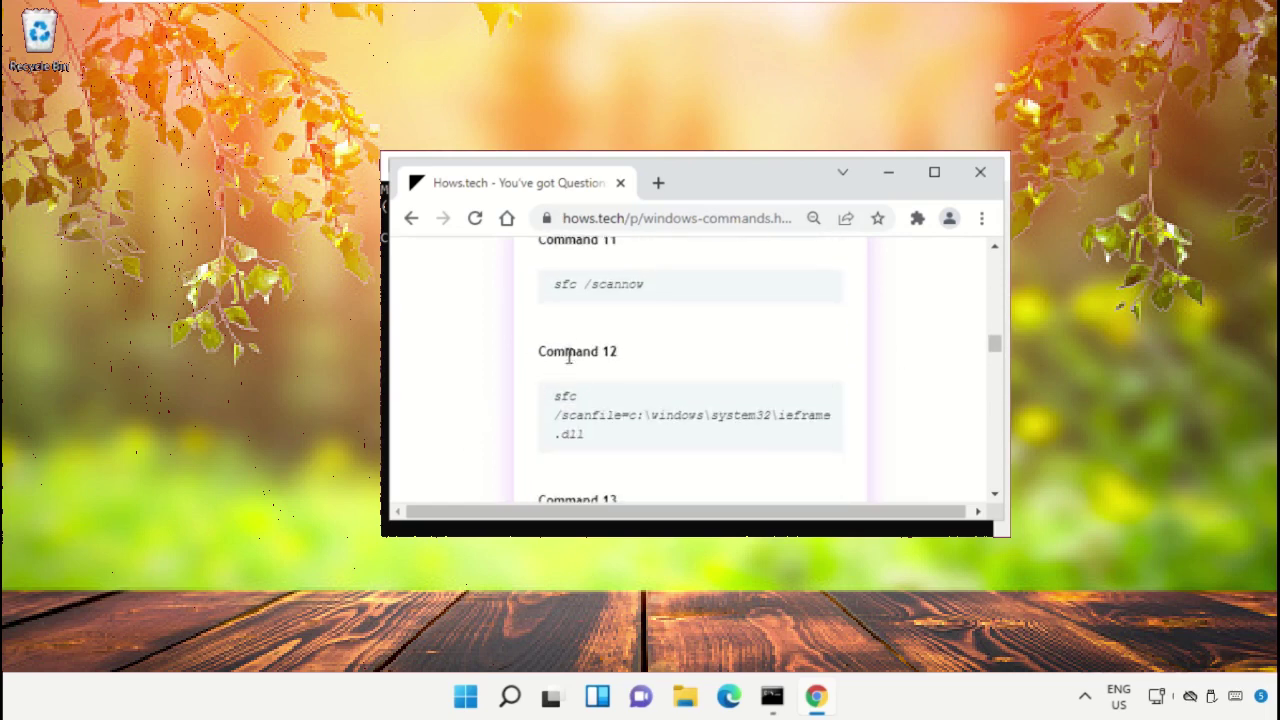
# Step: Copy the Command 12 text sfc /scanfile=c:\windows\system32\ieframe.dll
pyautogui.tripleClick(614, 420)
pyautogui.rightClick(624, 416)
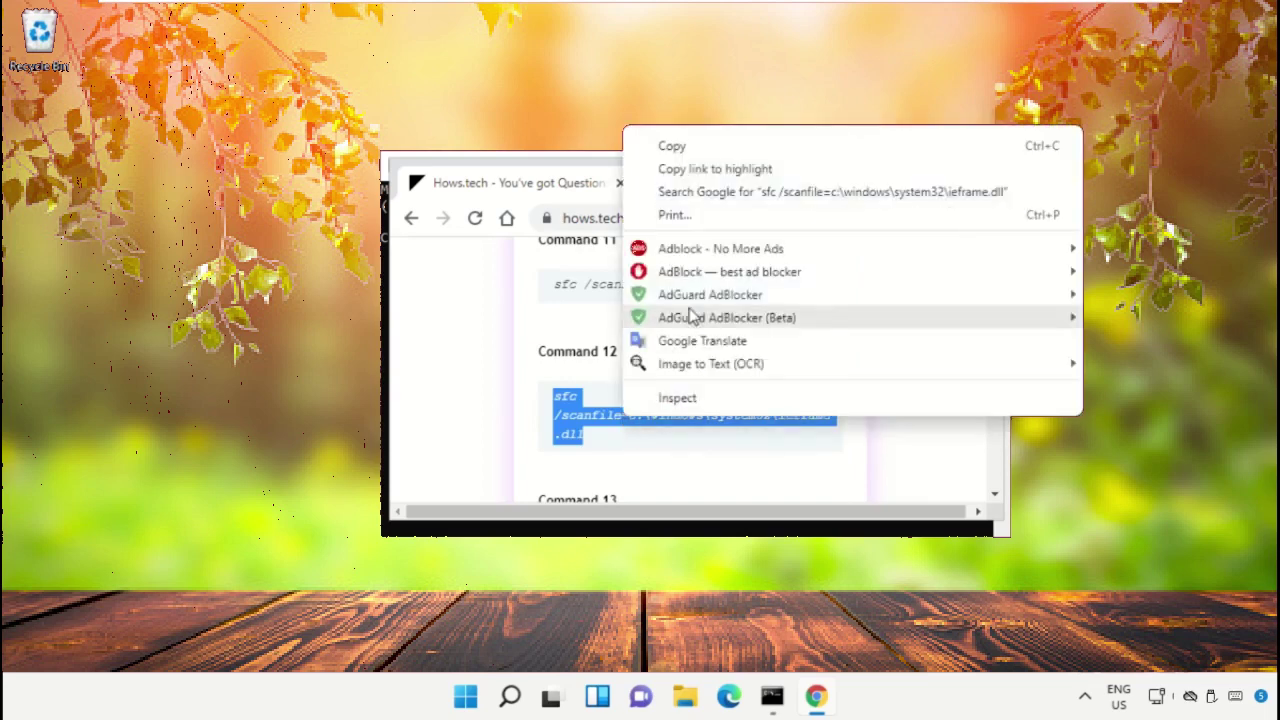
pyautogui.click(703, 152)
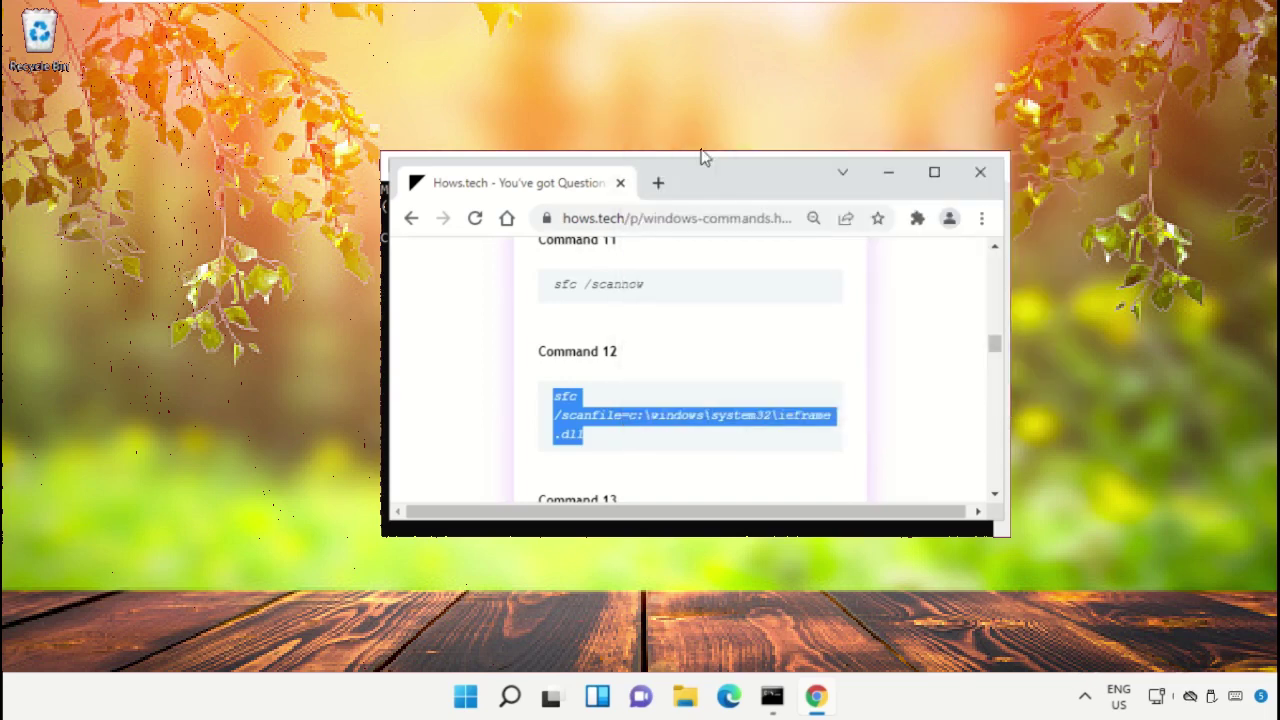
# Step: Paste and run the sfc /scanfile command for ieframe.dll in the admin prompt
pyautogui.click(889, 178)
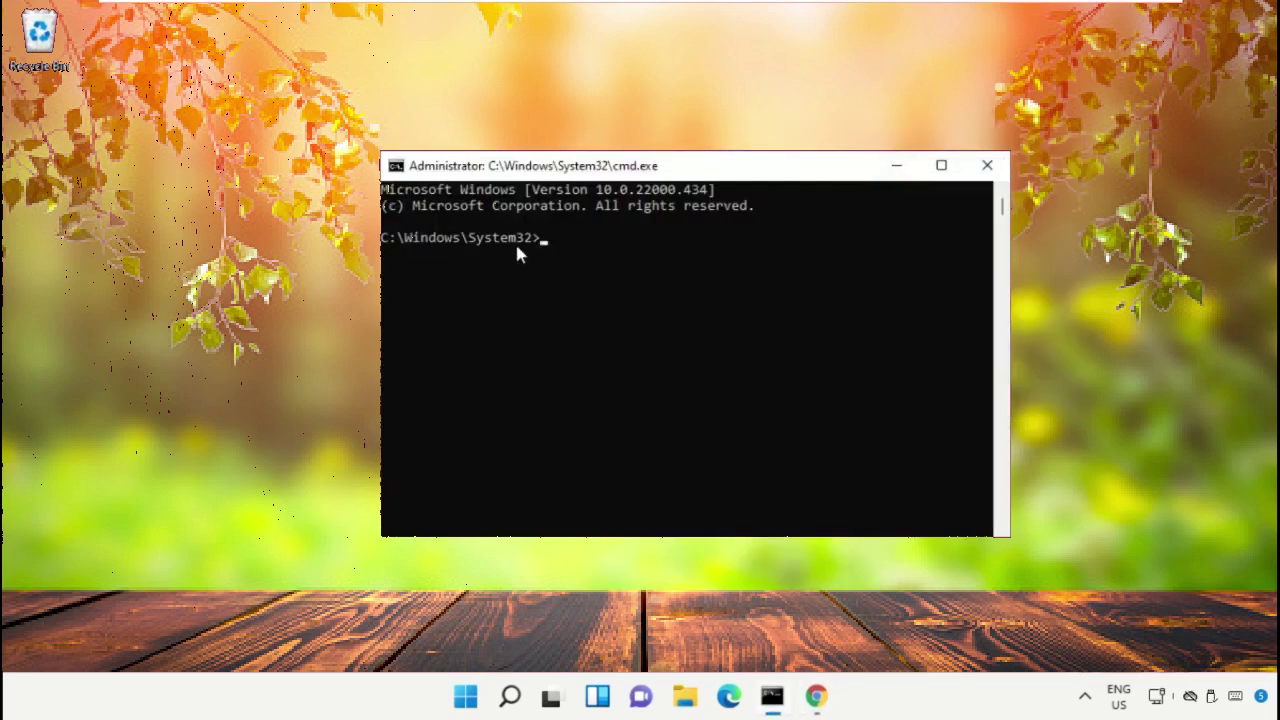
pyautogui.rightClick(717, 170)
pyautogui.moveTo(778, 330)
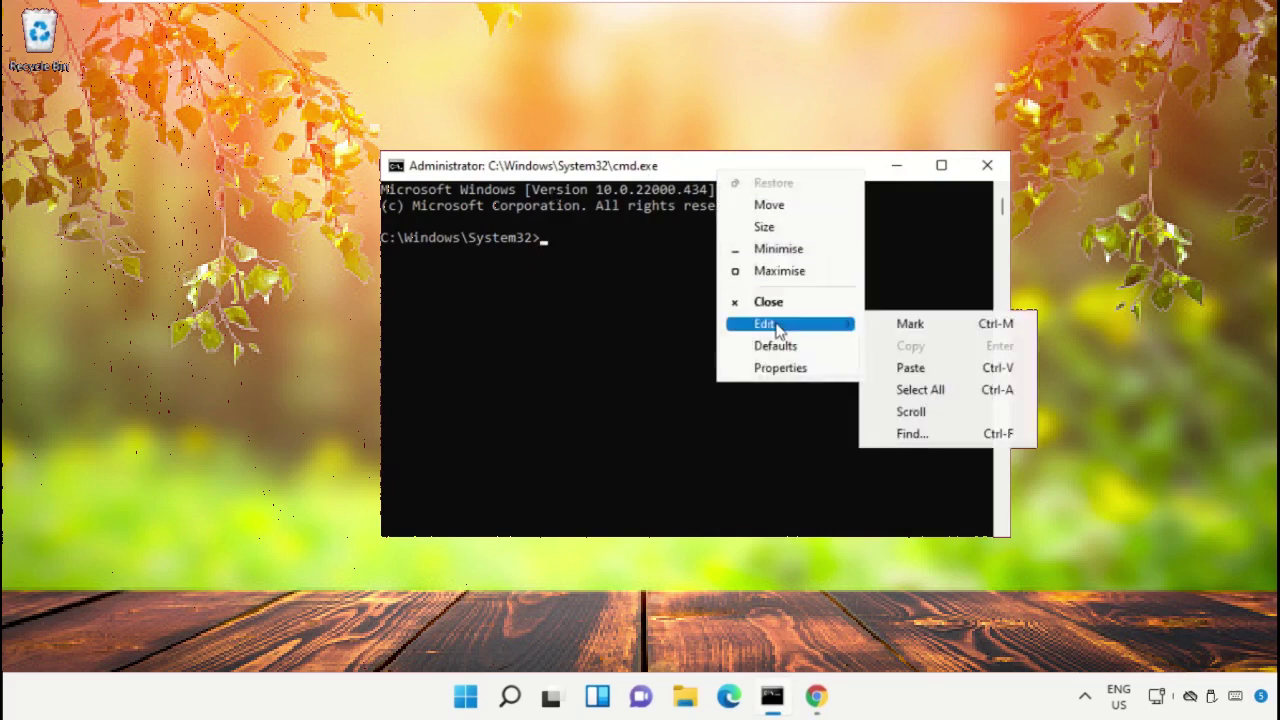
pyautogui.click(910, 367)
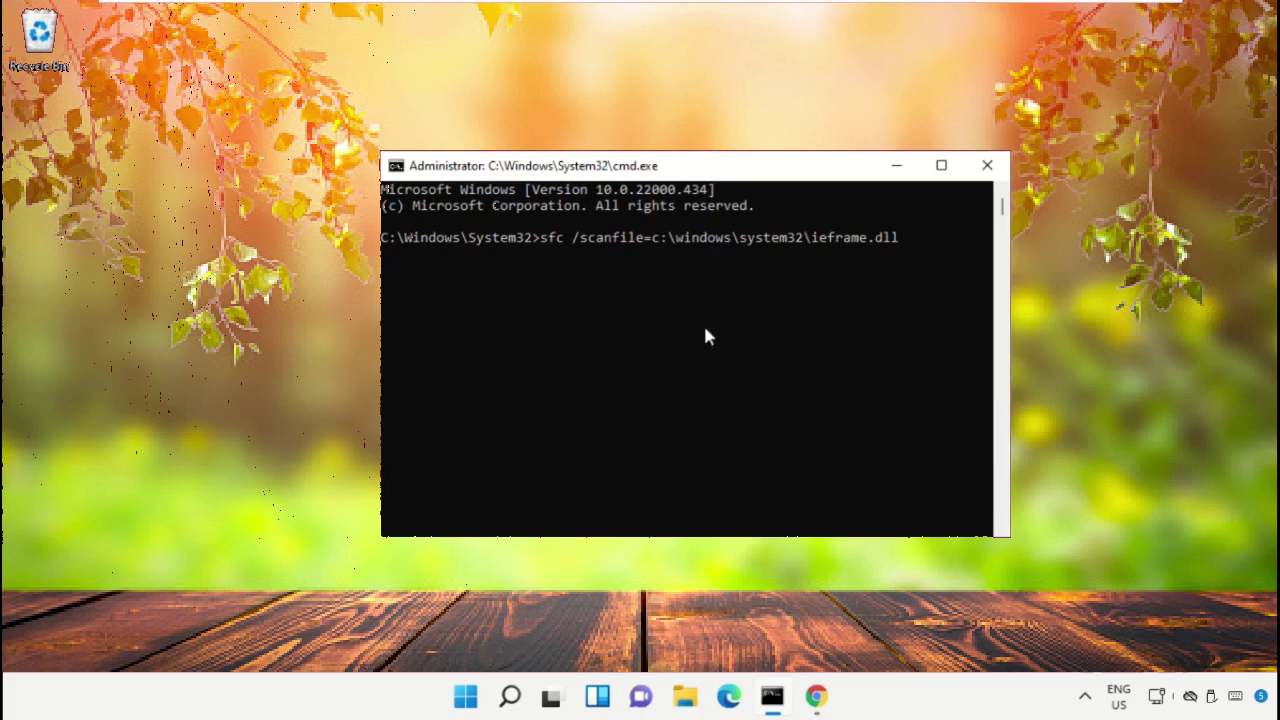
pyautogui.press('Return')
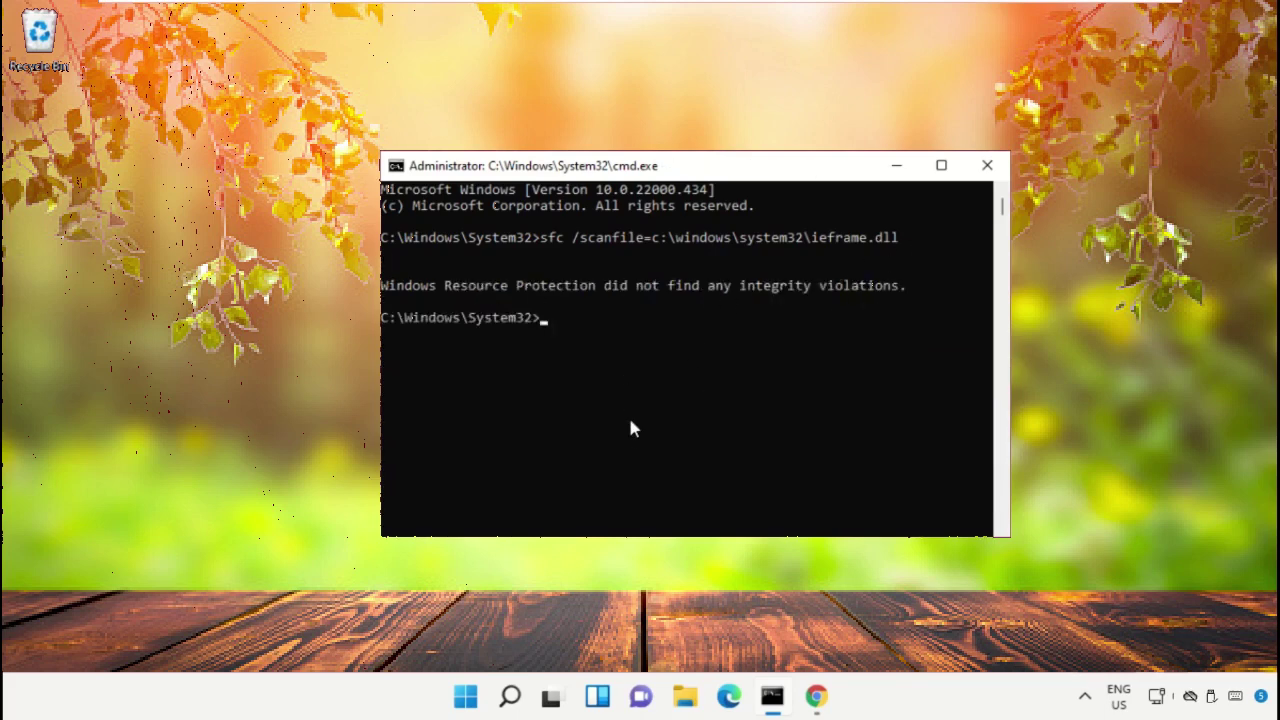
# Step: Back in Chrome, copy the Command 13 sfc /verifyfile=c:\windows\system32\ieframe.dll text
pyautogui.click(816, 697)
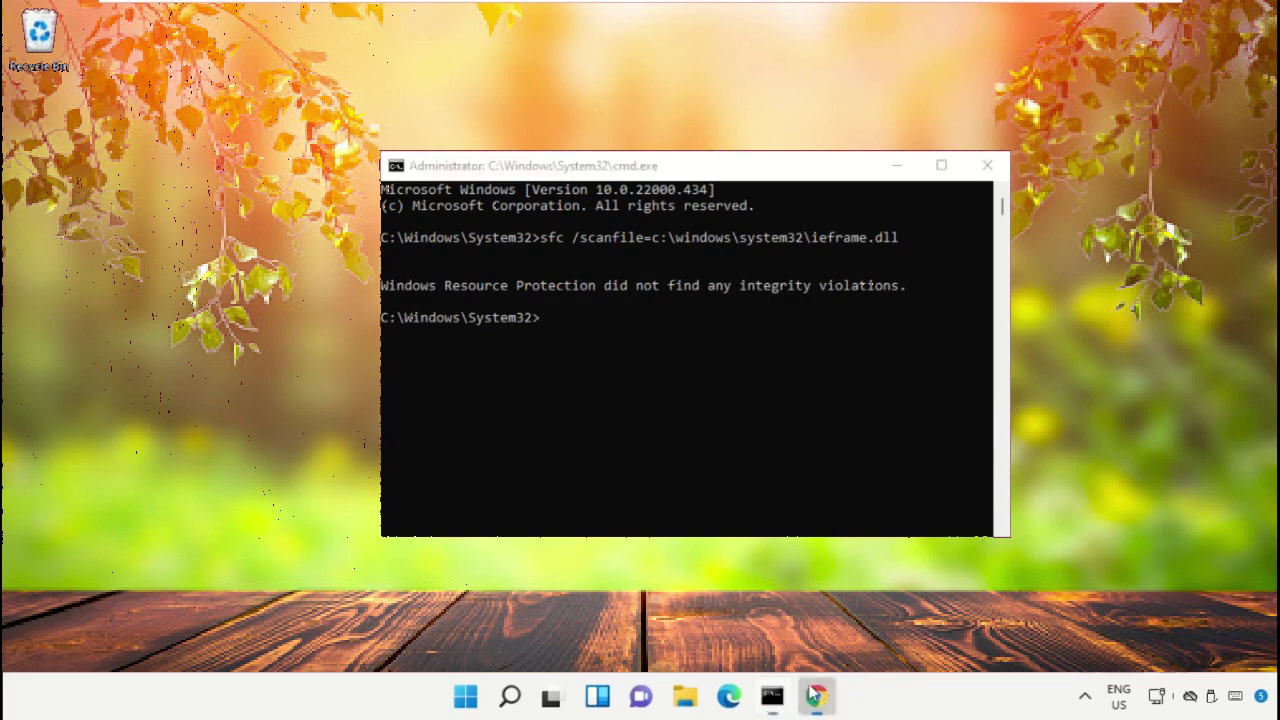
pyautogui.scroll(-2, 655, 437)
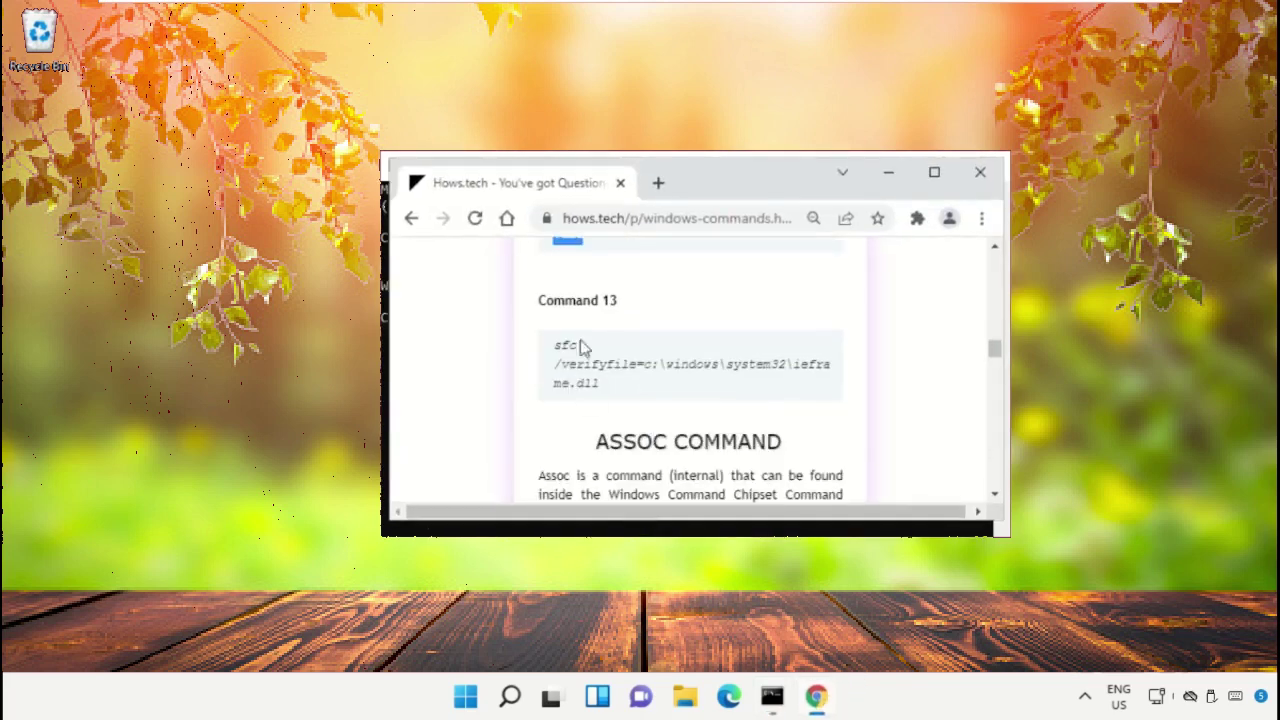
pyautogui.tripleClick(604, 366)
pyautogui.rightClick(600, 370)
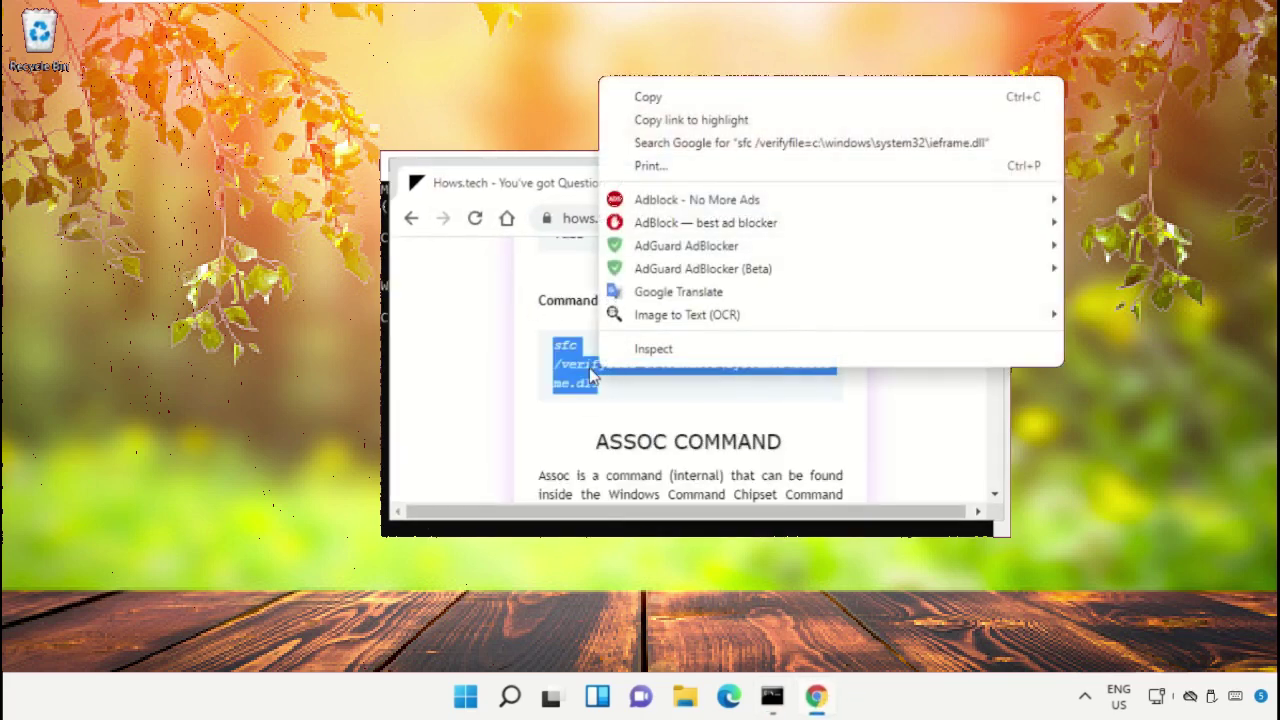
pyautogui.click(660, 100)
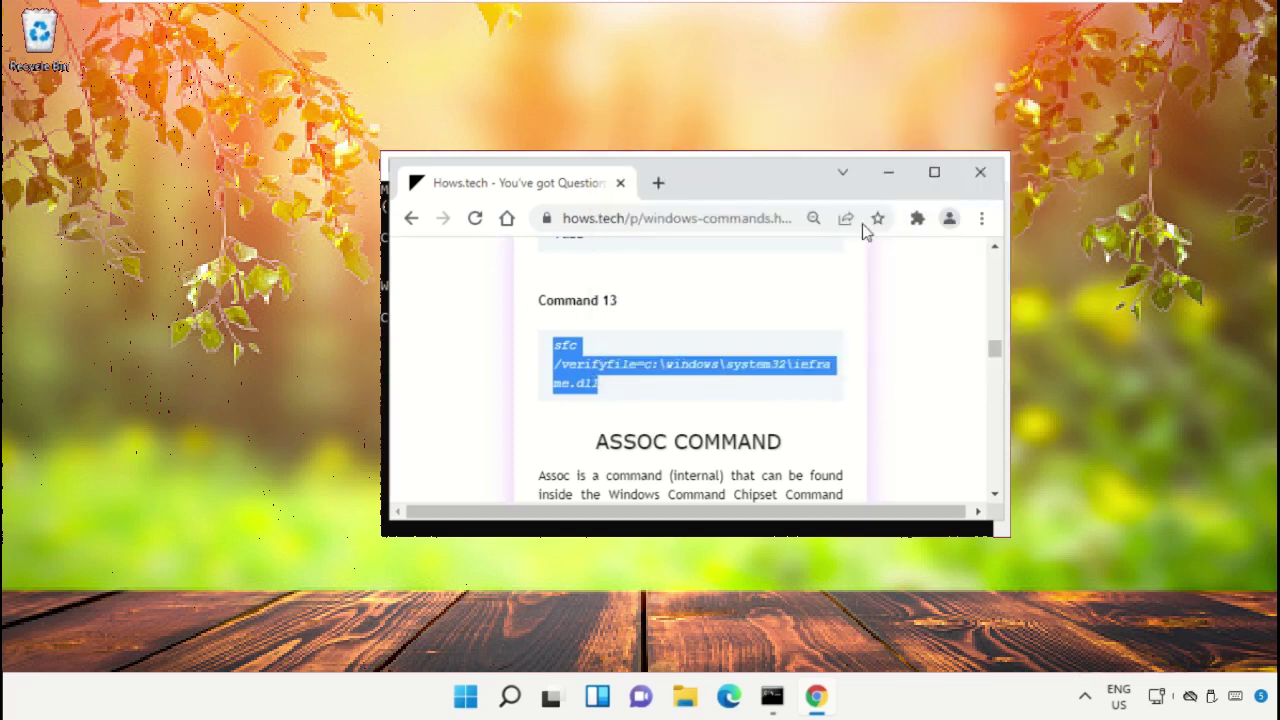
# Step: Paste the copied sfc /verifyfile command for ieframe.dll into the prompt and run it
pyautogui.click(887, 176)
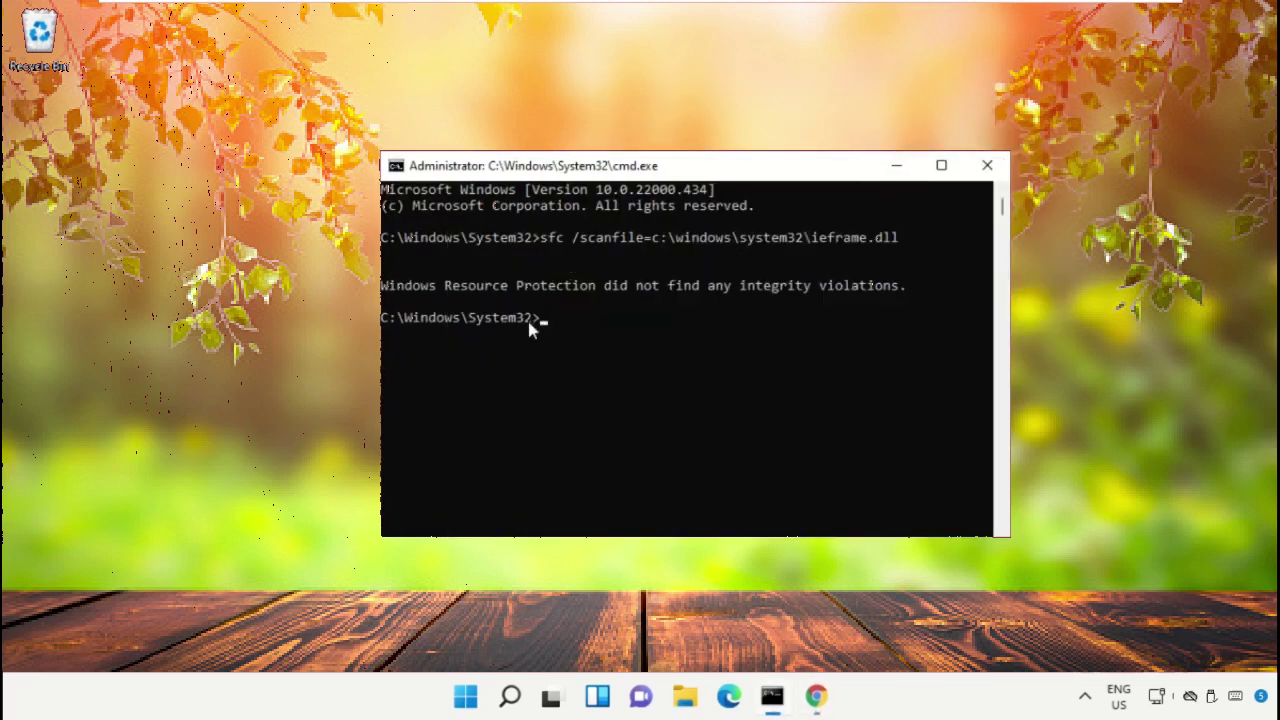
pyautogui.rightClick(706, 172)
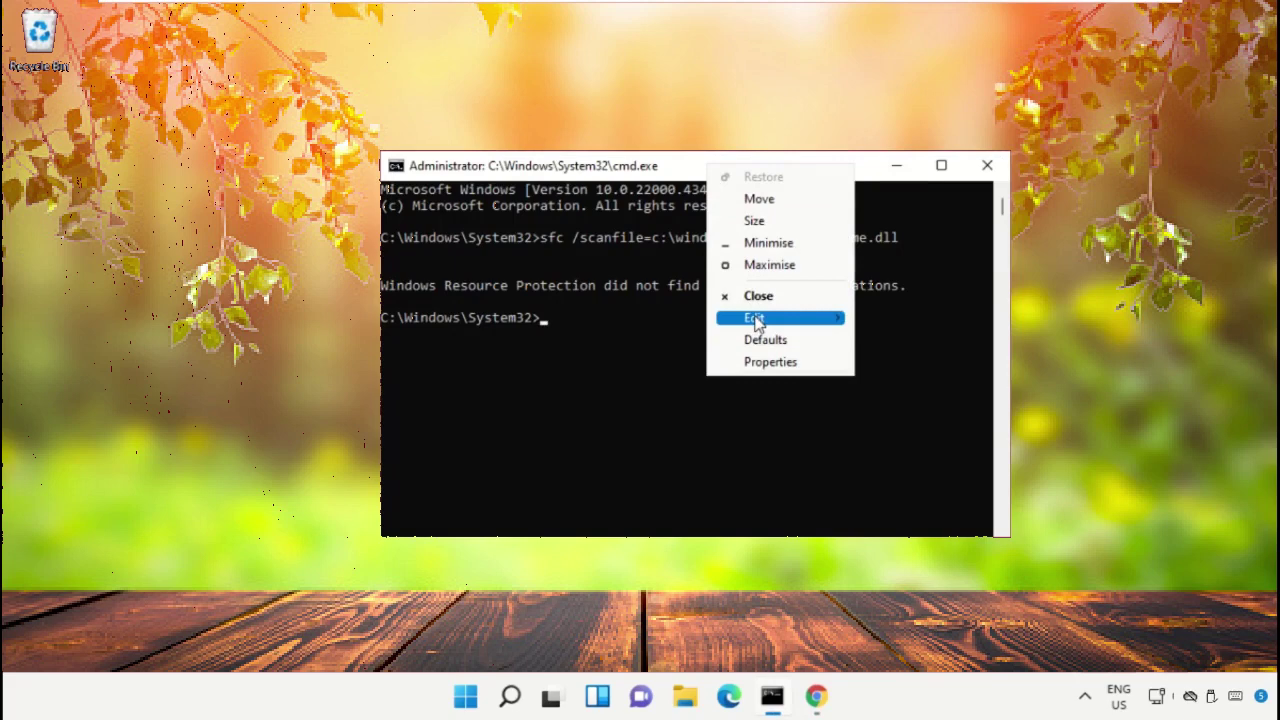
pyautogui.moveTo(757, 317)
pyautogui.click(902, 362)
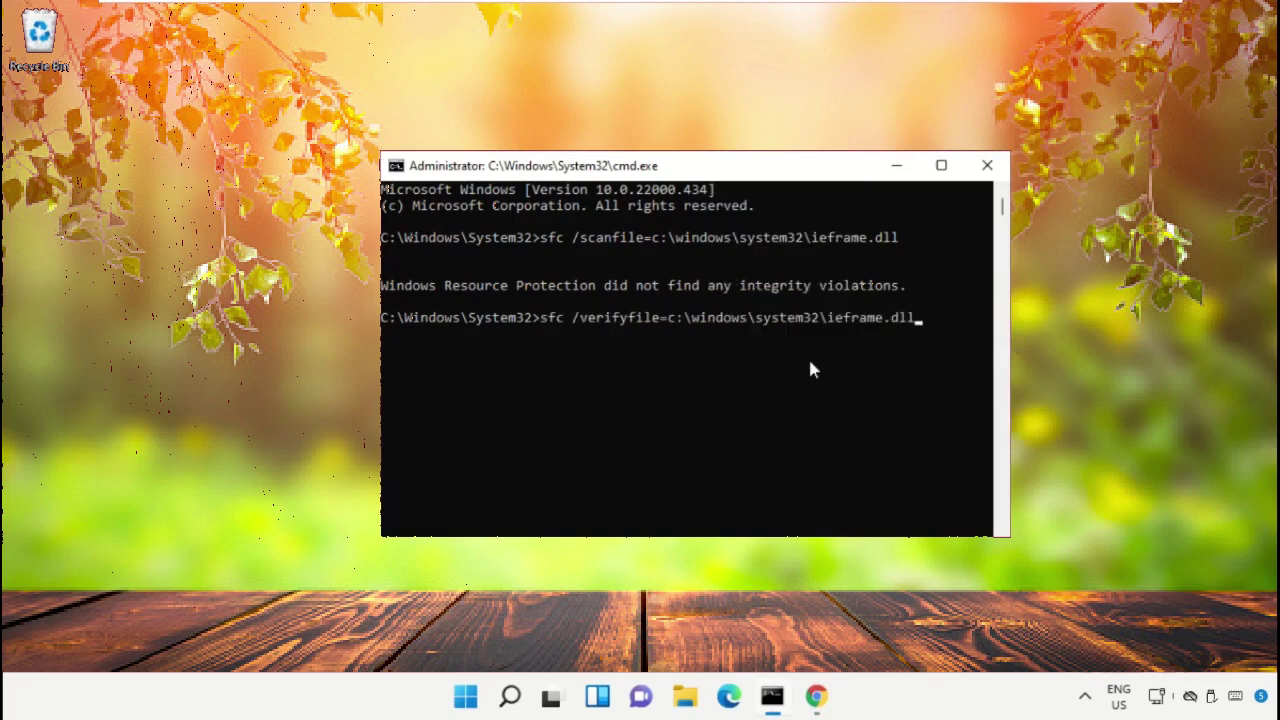
pyautogui.press('Return')
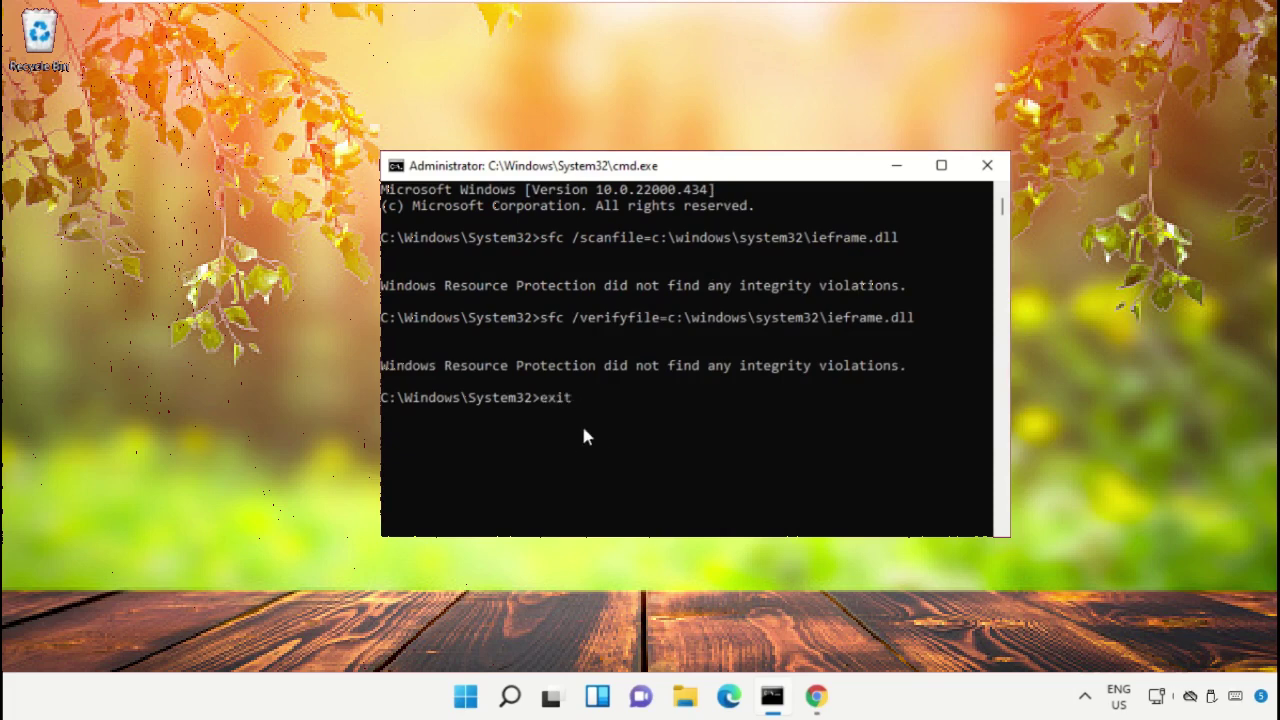
# Step: Exit the old prompt, then launch cmd via Search as administrator and reposition it
pyautogui.write('exit')
pyautogui.press('Return')
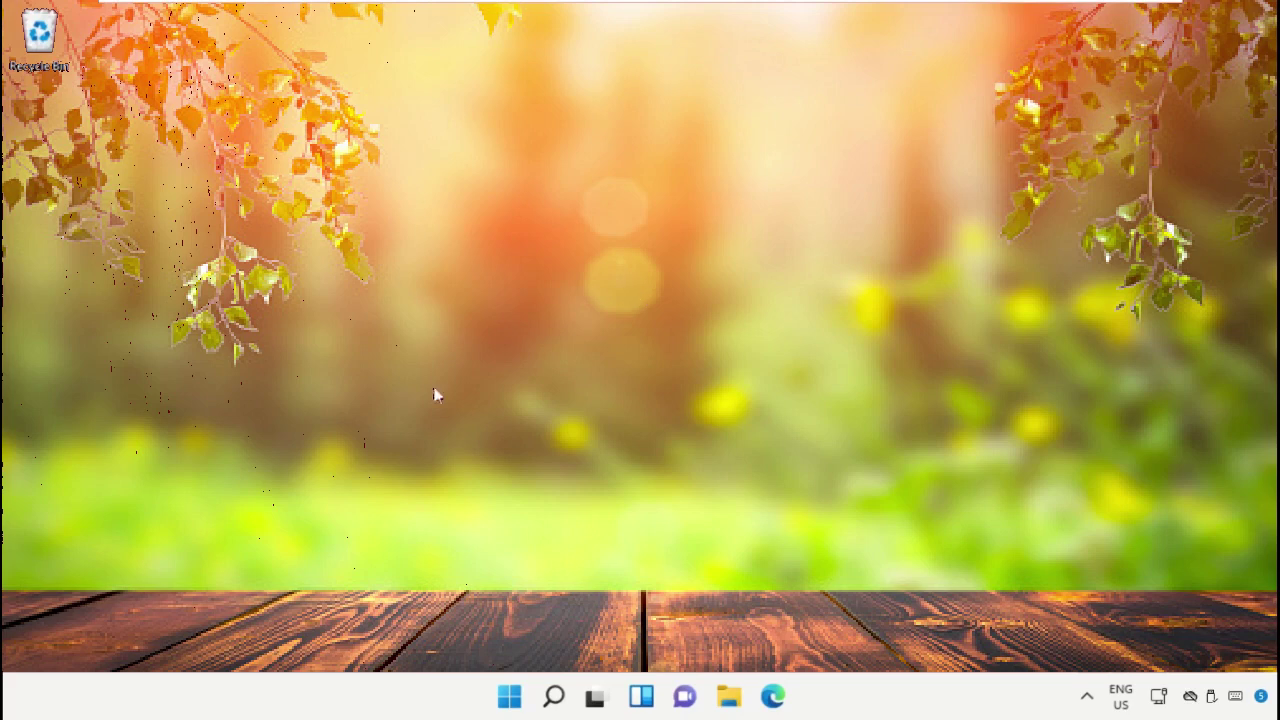
pyautogui.click(556, 699)
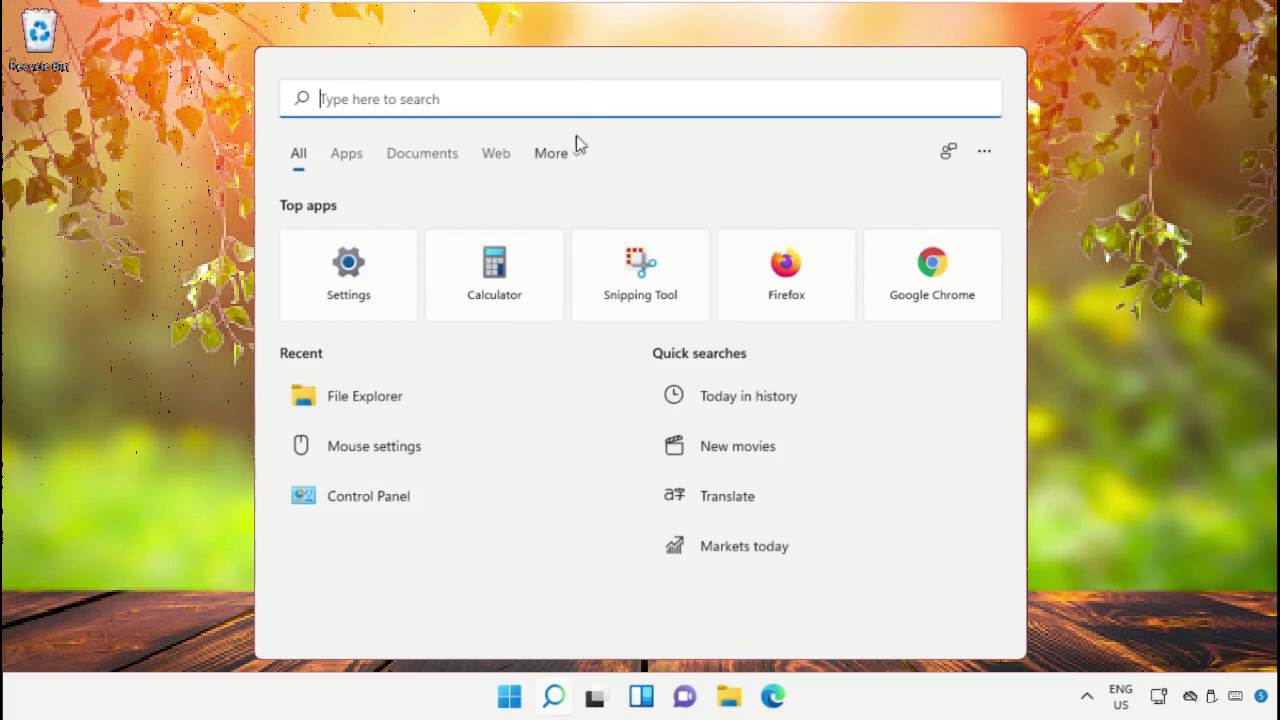
pyautogui.write('cmd')
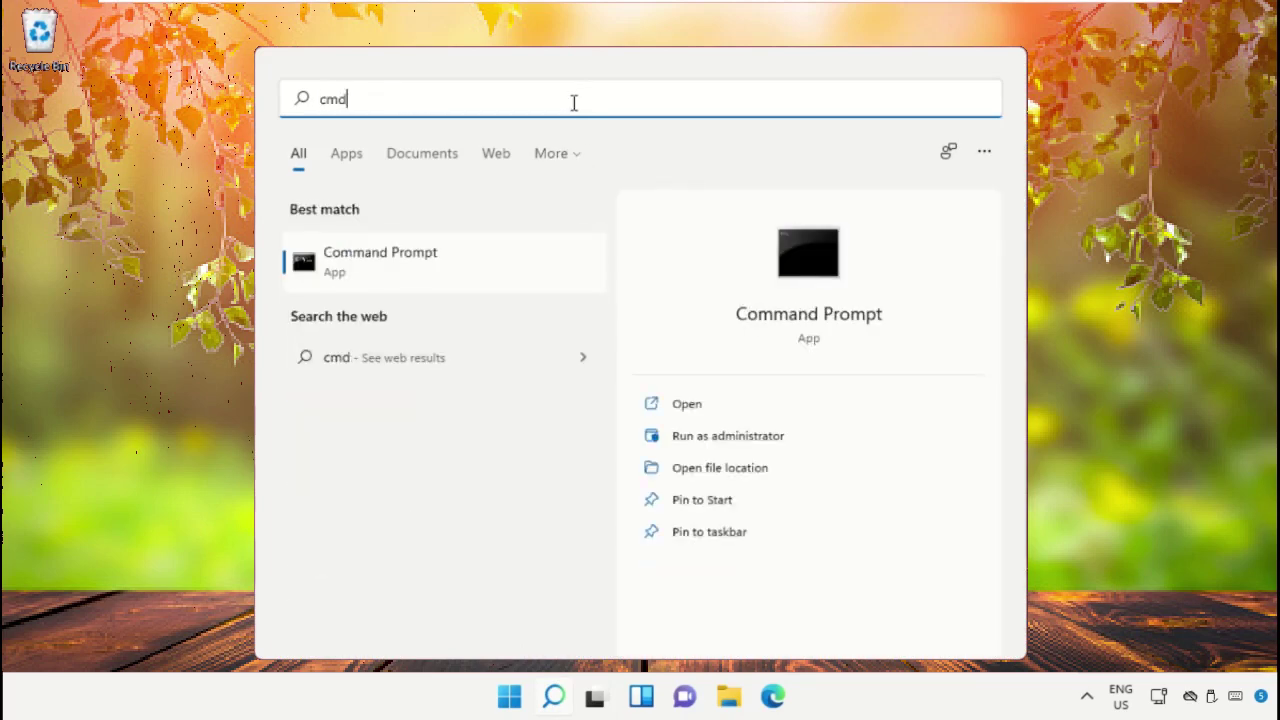
pyautogui.rightClick(420, 266)
pyautogui.click(452, 287)
pyautogui.click(540, 502)
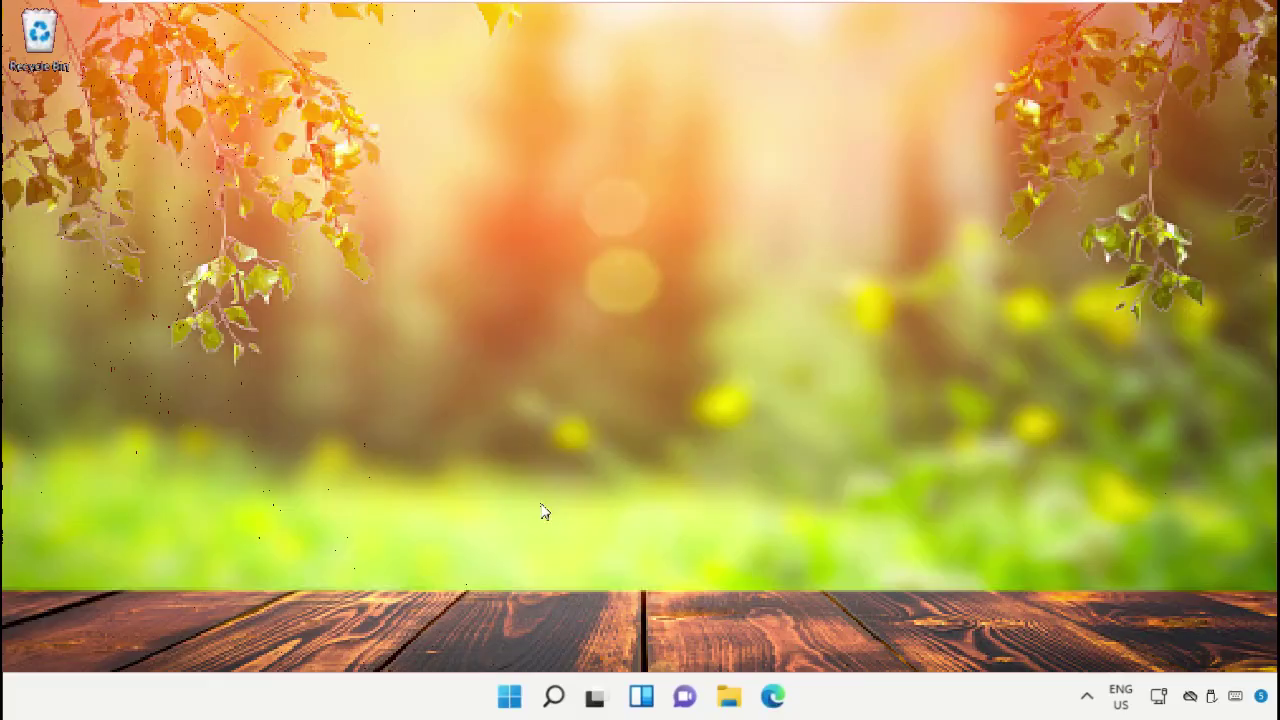
pyautogui.moveTo(607, 104); pyautogui.dragTo(693, 64)
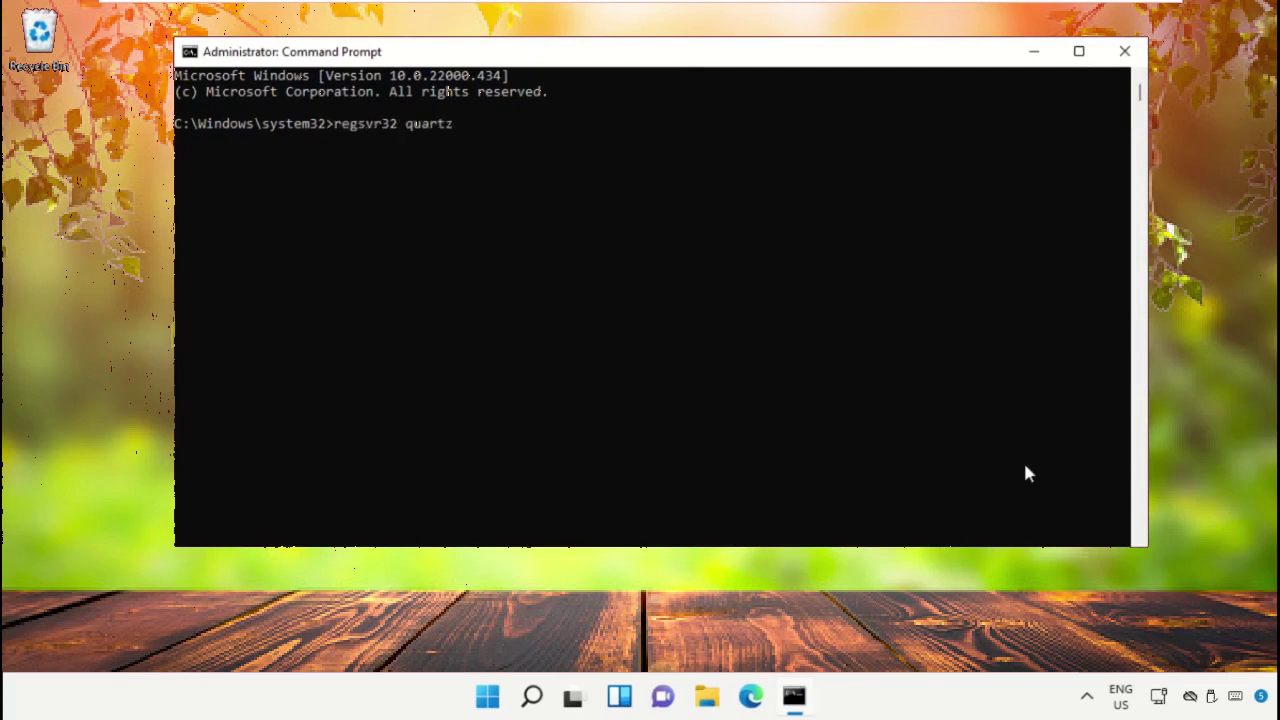
# Step: Run regsvr32 quartz.dll, dismiss its success message, and close the window
pyautogui.press('Return')
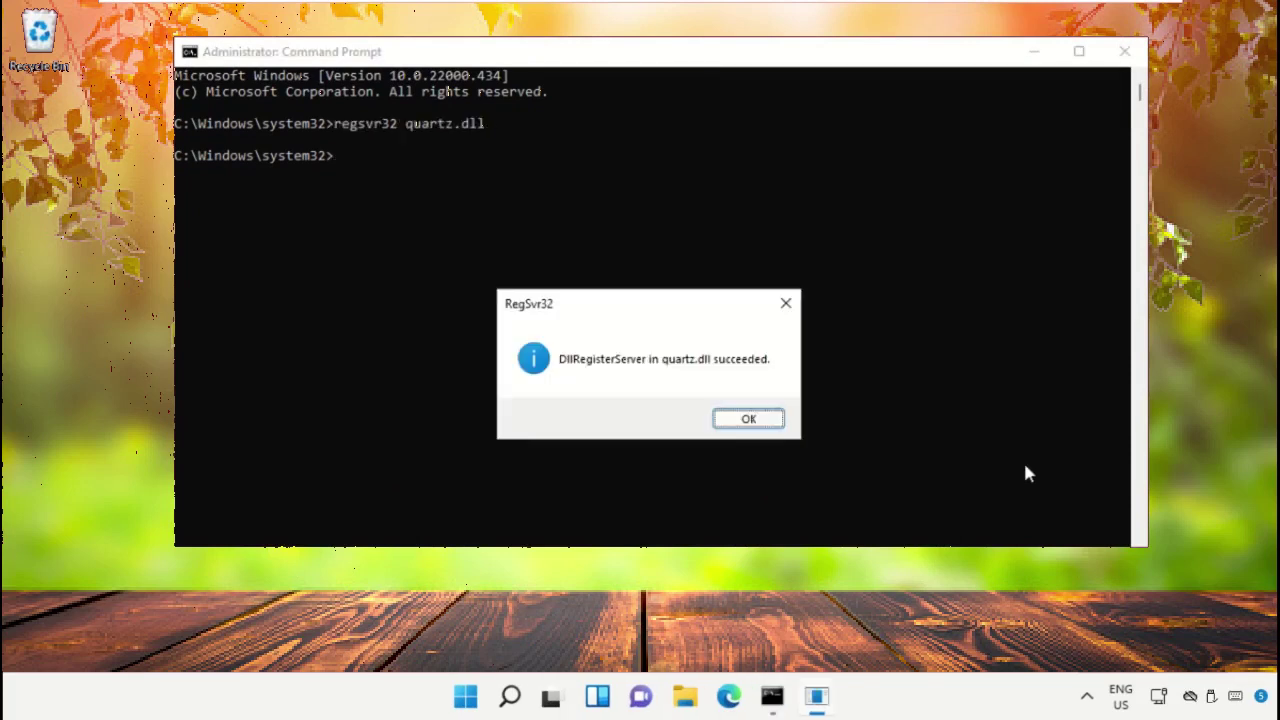
pyautogui.click(757, 424)
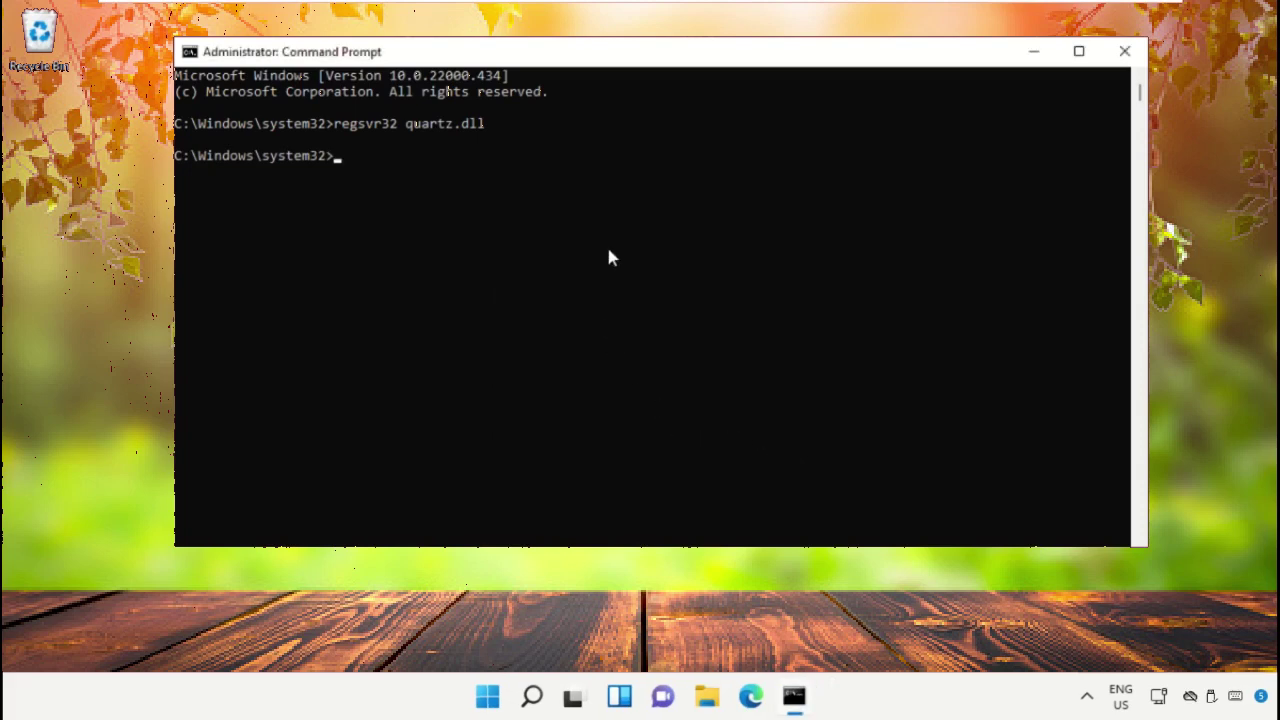
pyautogui.click(1124, 51)
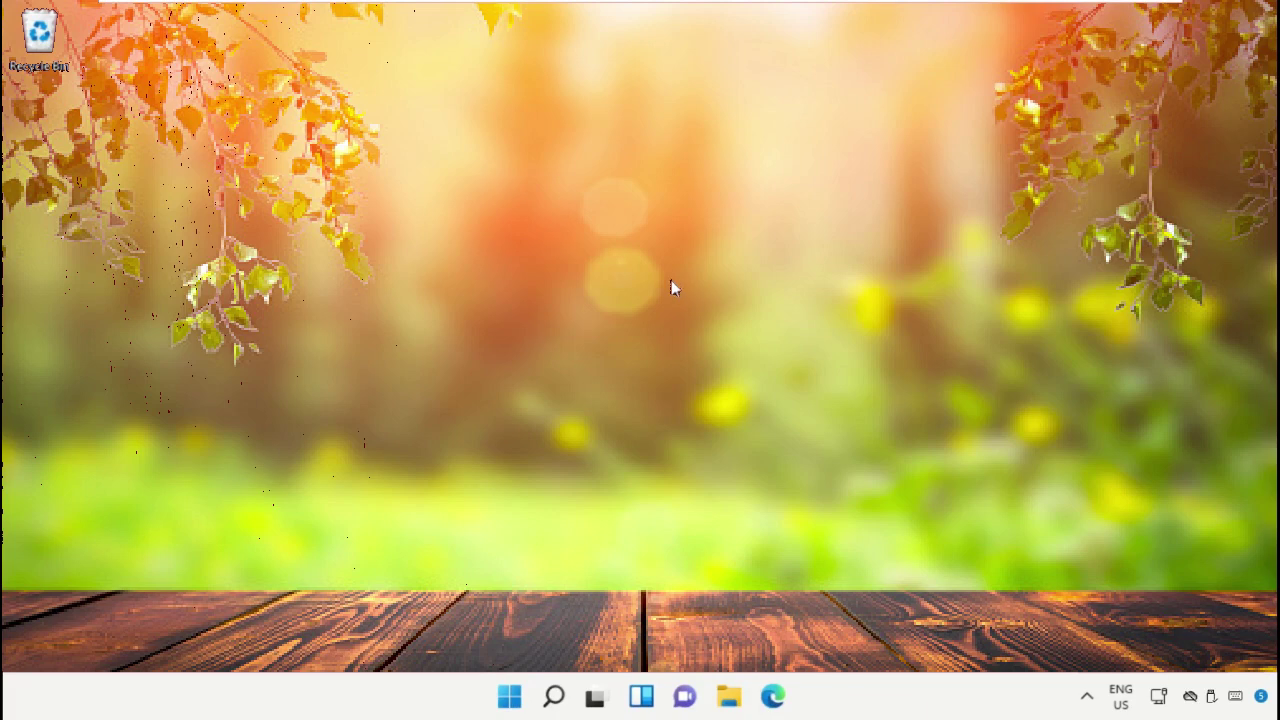
# Step: Search for cmd, run it as administrator with UAC approval, and move the window up
pyautogui.click(553, 697)
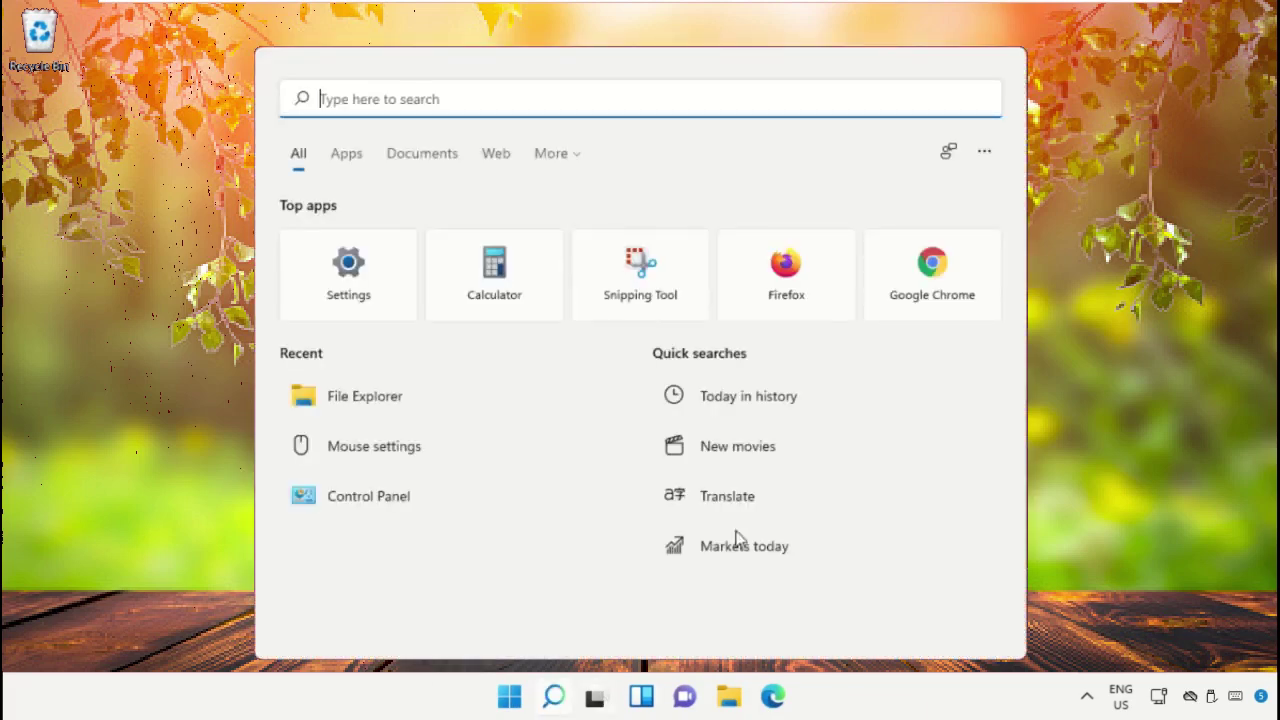
pyautogui.write('cmd')
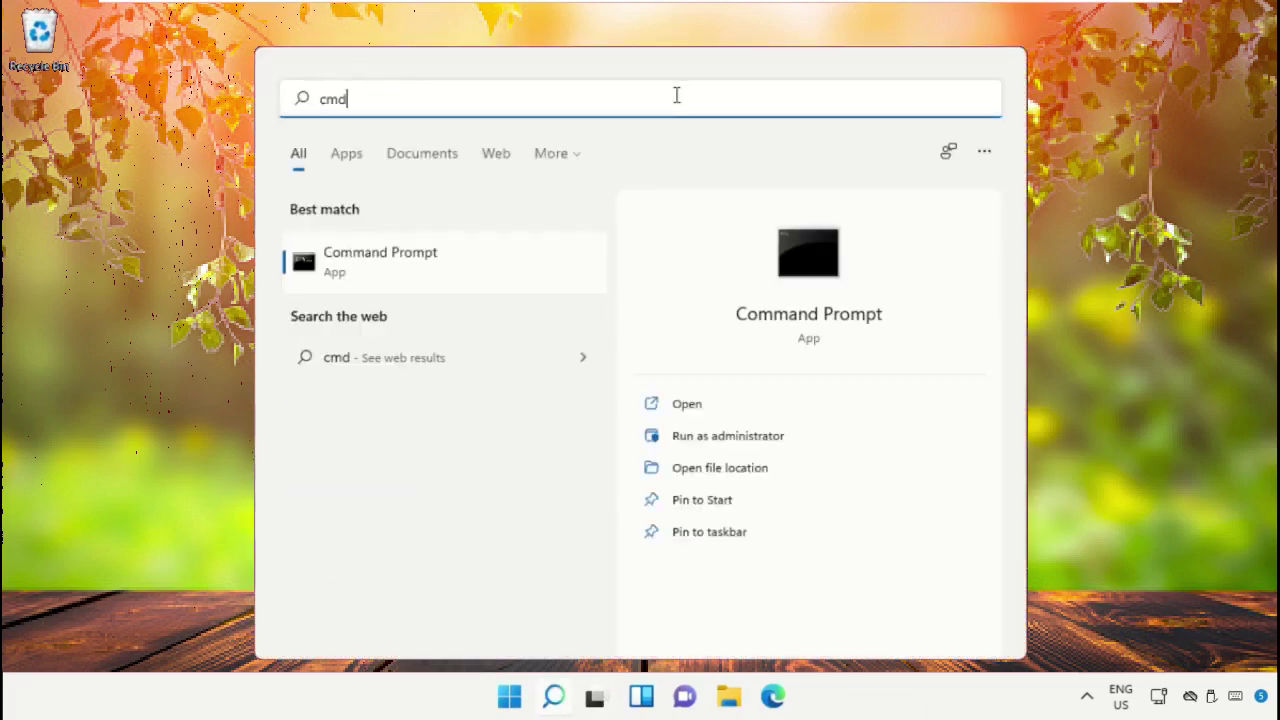
pyautogui.rightClick(365, 258)
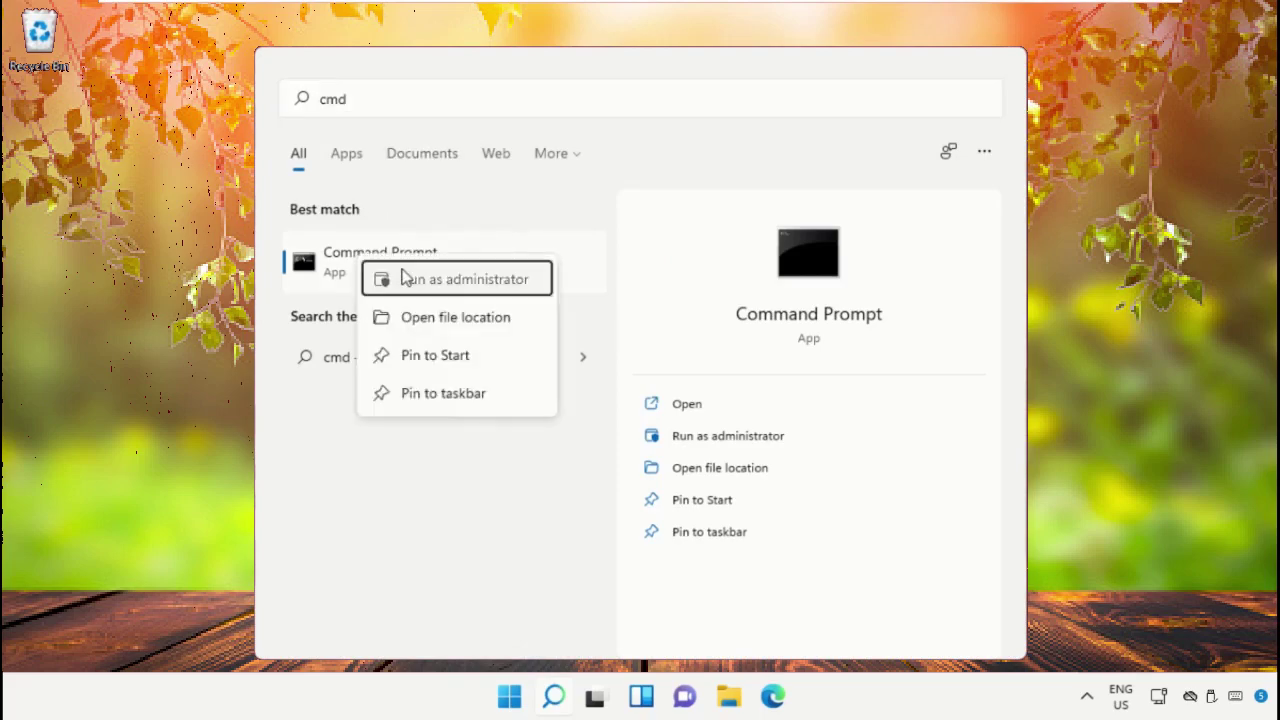
pyautogui.click(405, 279)
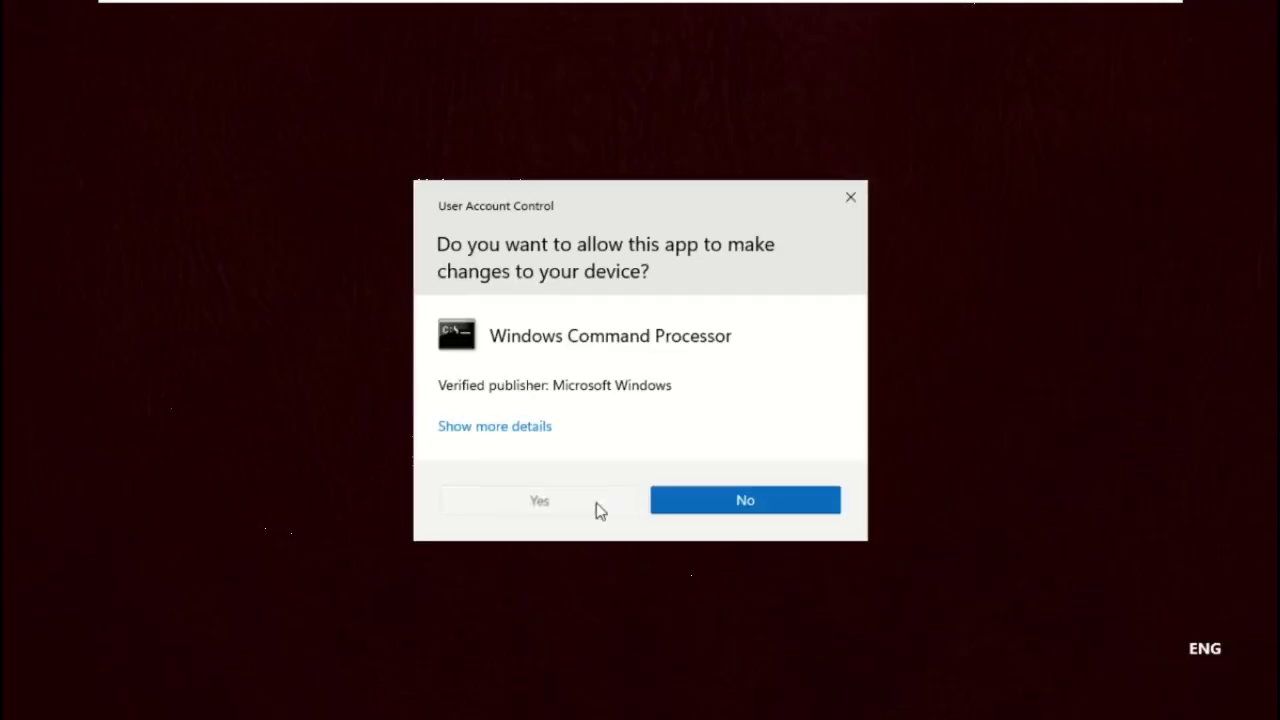
pyautogui.click(596, 503)
pyautogui.moveTo(650, 177); pyautogui.dragTo(648, 55)
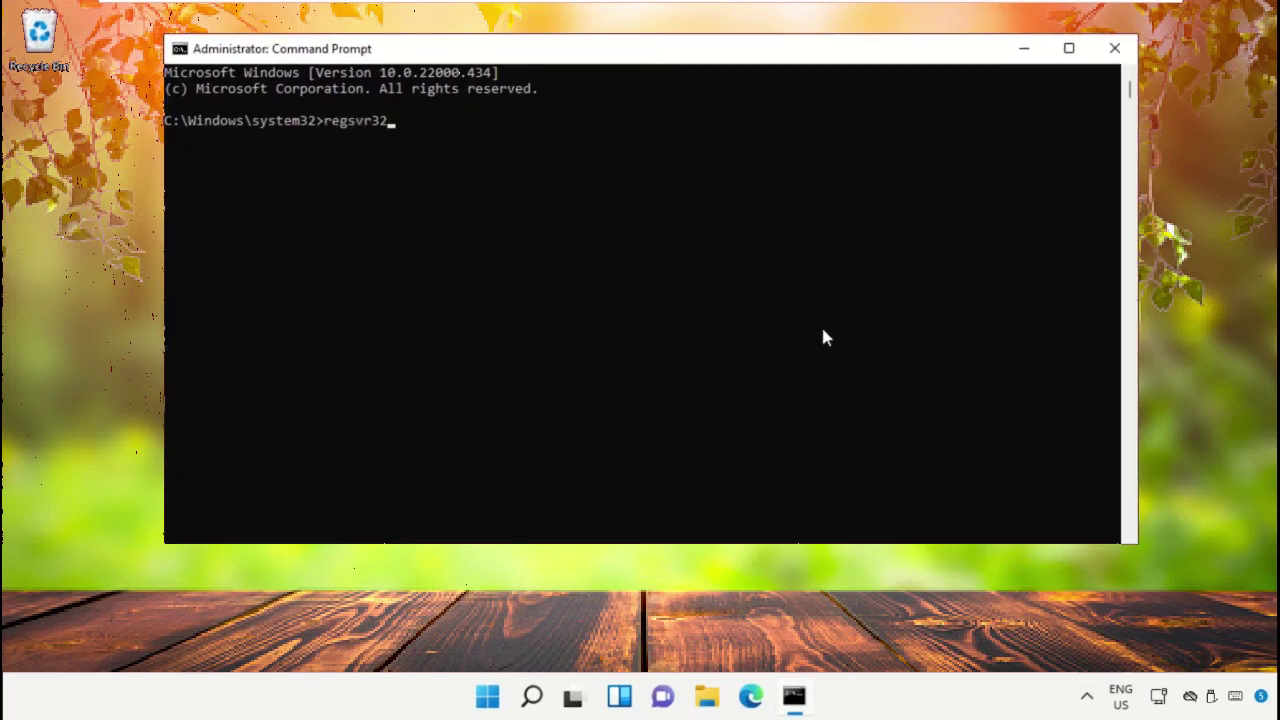
# Step: In File Explorer, browse to Local Disk (C:) > Windows > System32
pyautogui.click(707, 697)
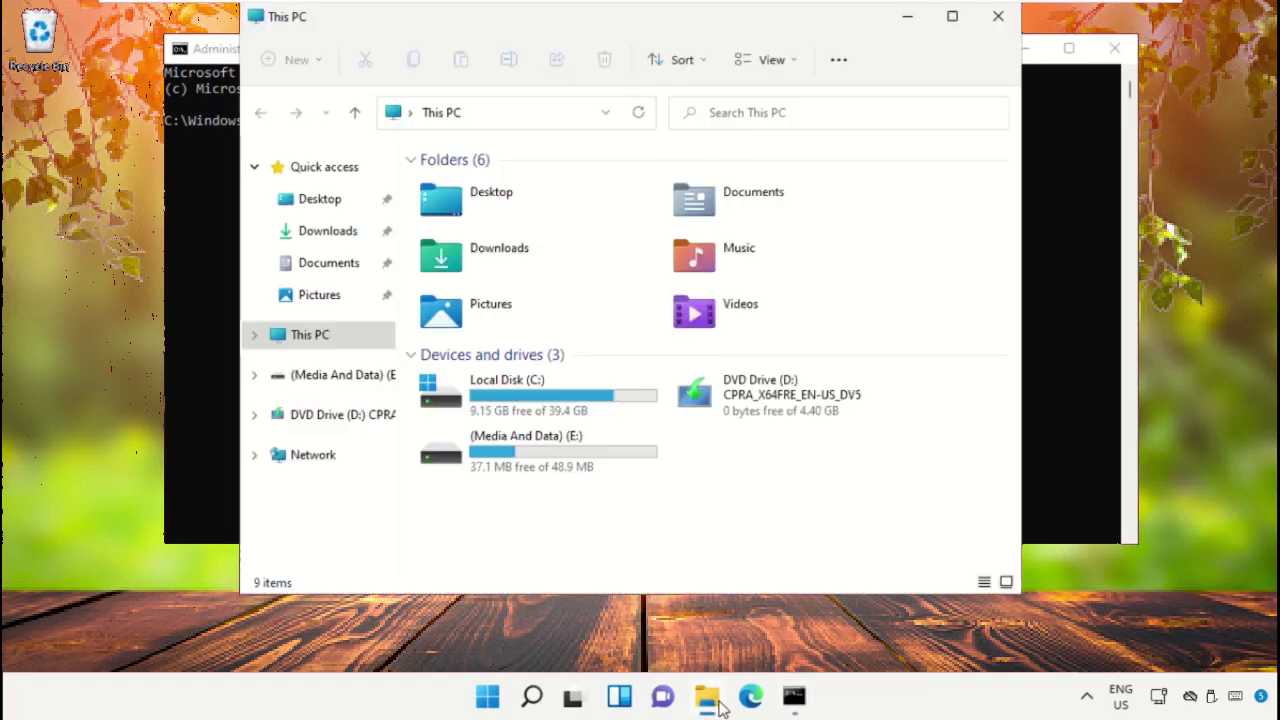
pyautogui.doubleClick(541, 412)
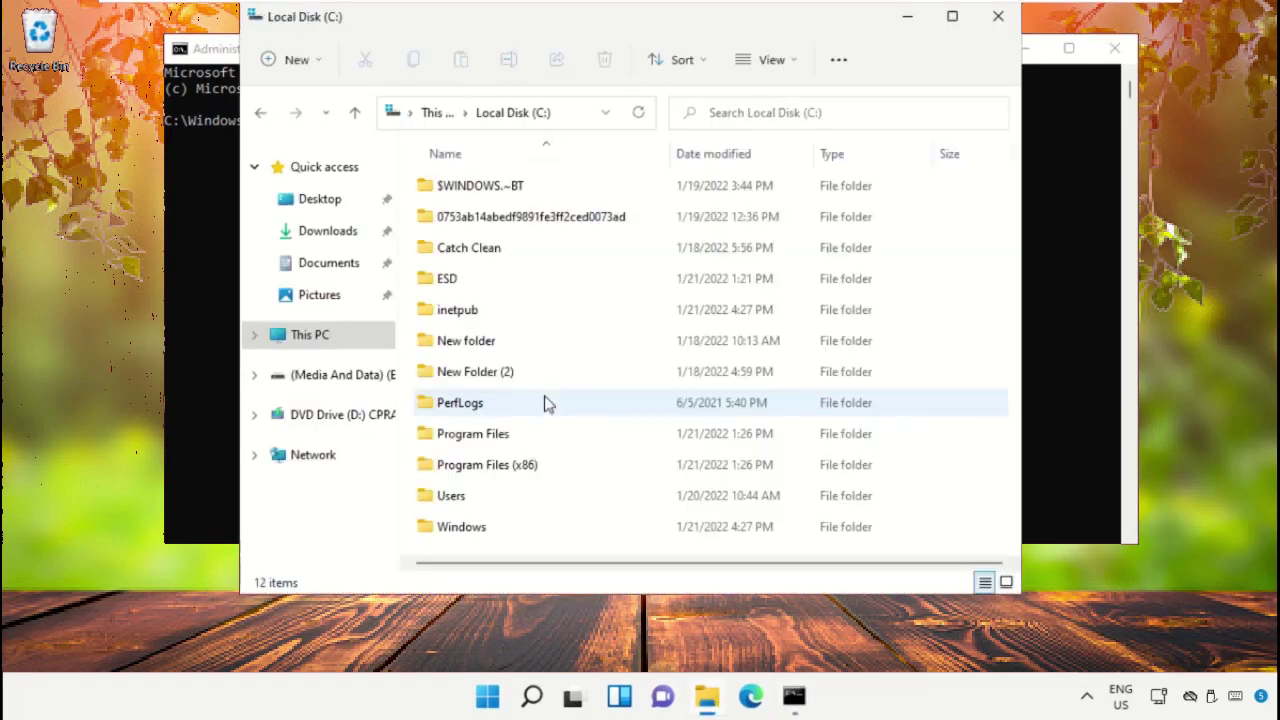
pyautogui.doubleClick(537, 526)
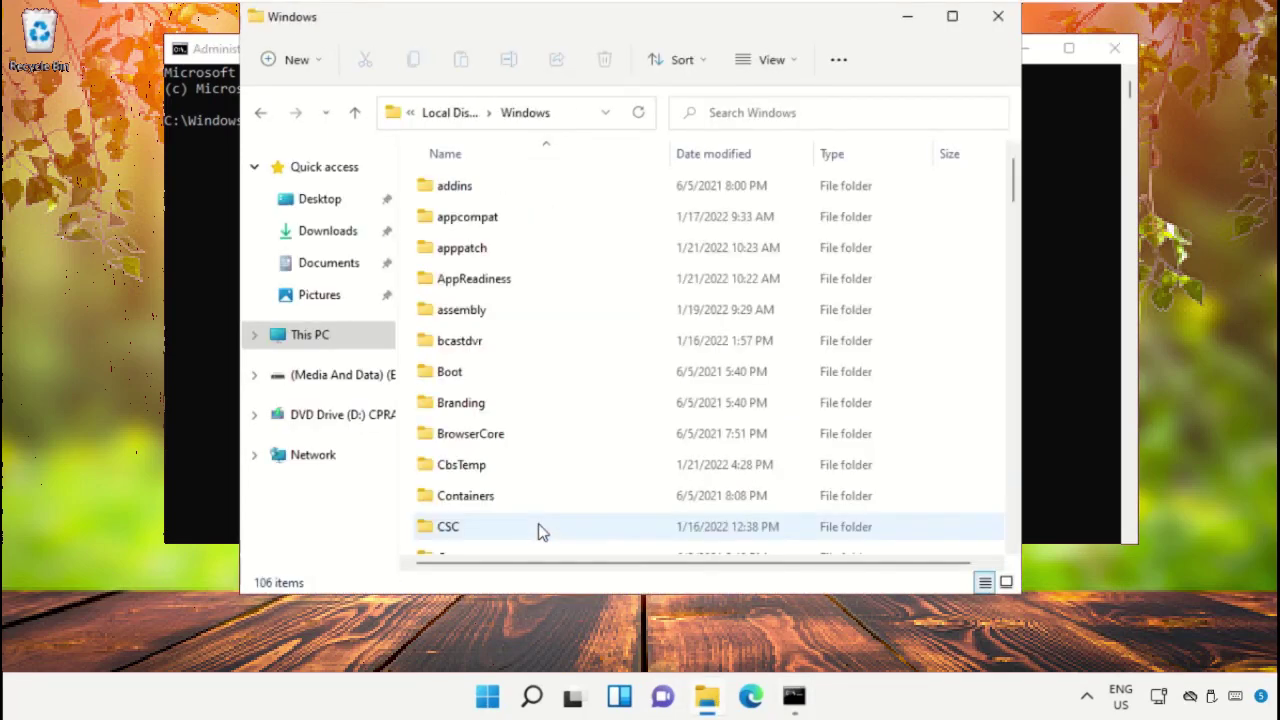
pyautogui.moveTo(1012, 165); pyautogui.dragTo(1013, 395)
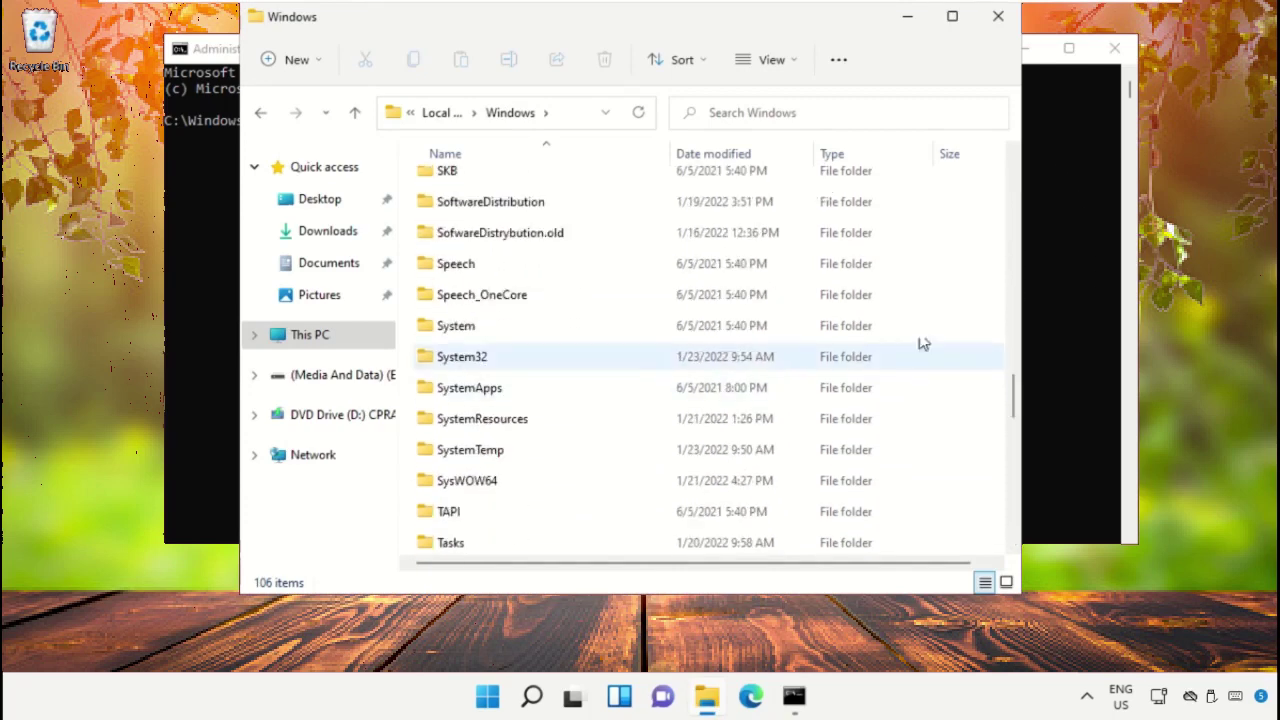
pyautogui.doubleClick(440, 356)
pyautogui.moveTo(1012, 172); pyautogui.dragTo(998, 270)
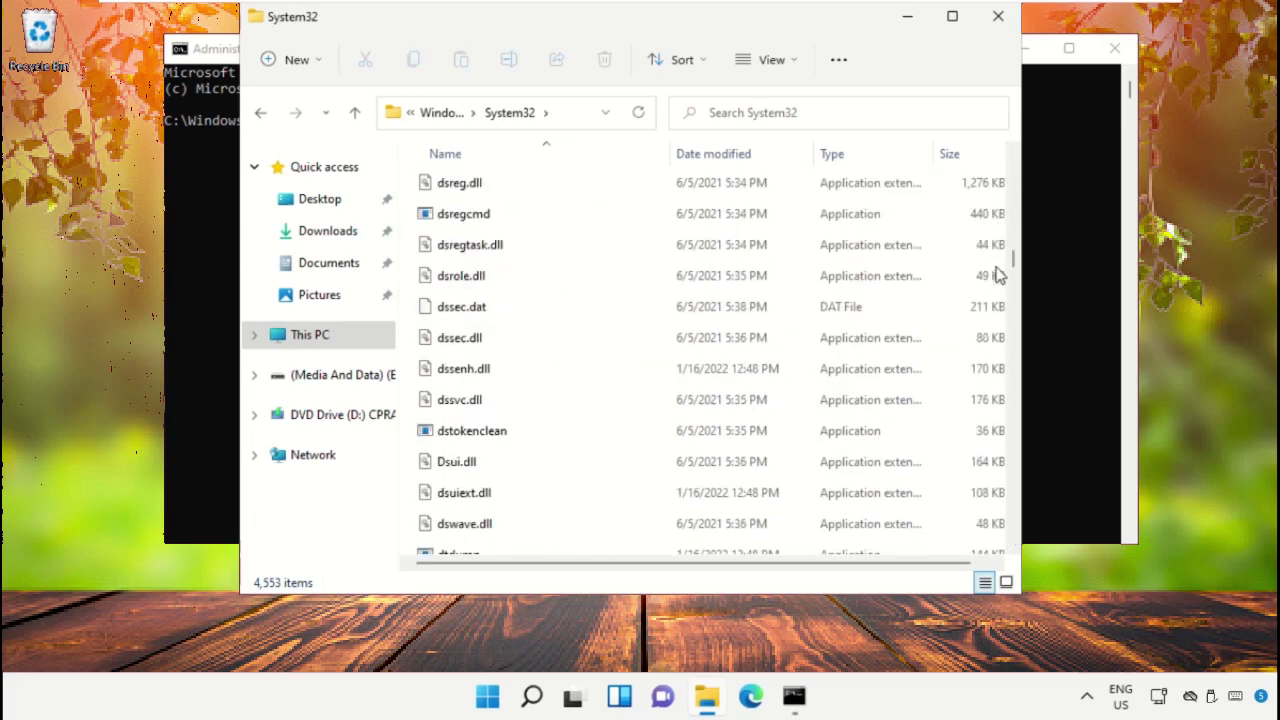
# Step: Copy the name 'dssenh.dll' from its Properties dialog, then close the dialog and File Explorer
pyautogui.click(484, 382)
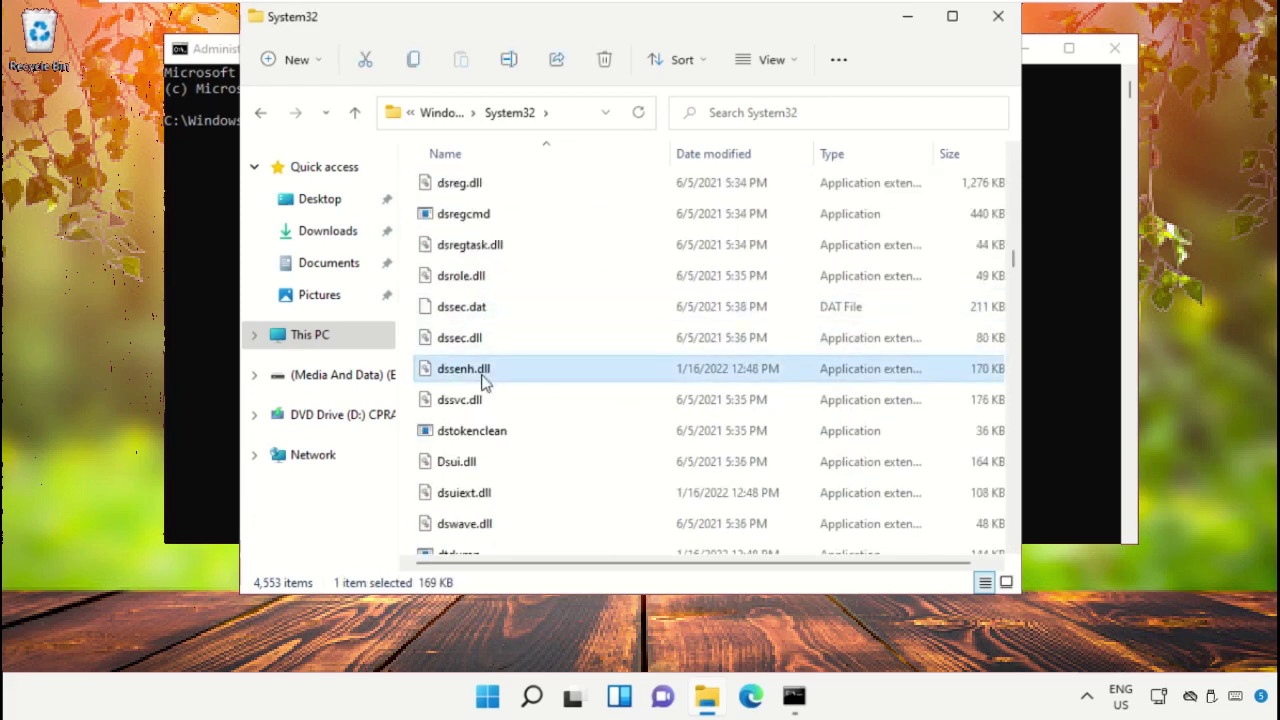
pyautogui.rightClick(484, 382)
pyautogui.click(553, 535)
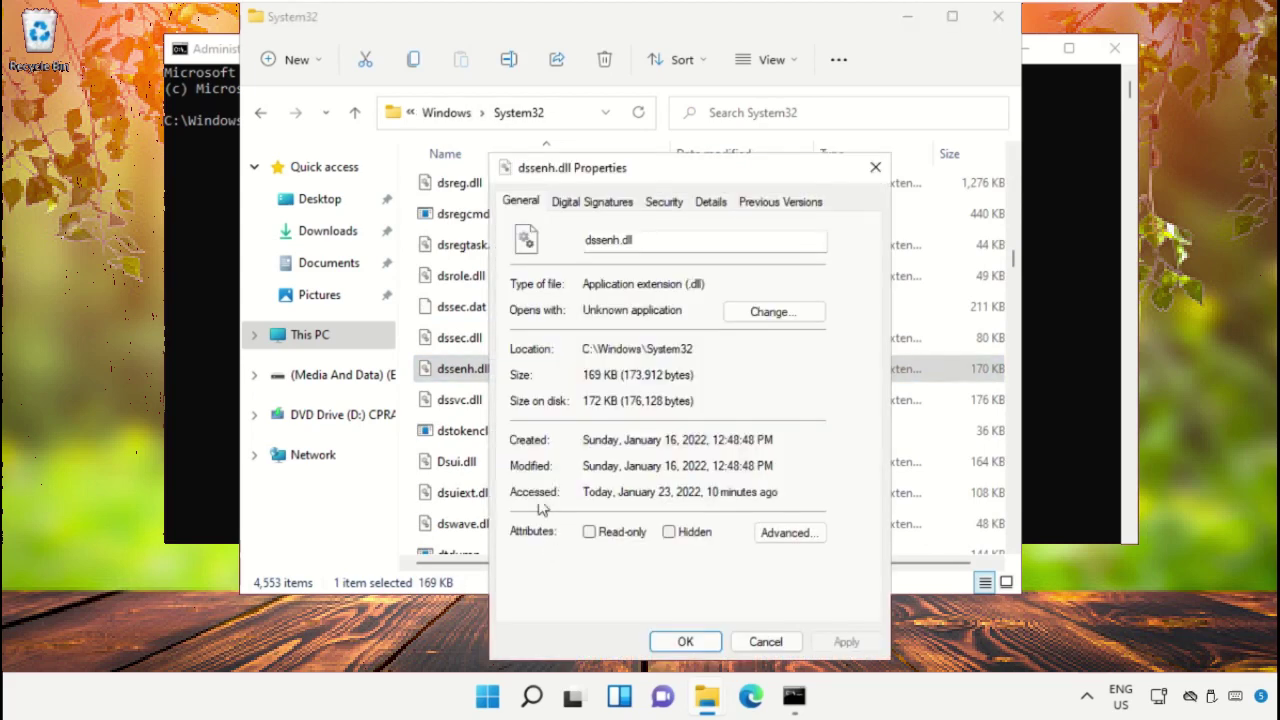
pyautogui.moveTo(645, 246); pyautogui.dragTo(586, 248)
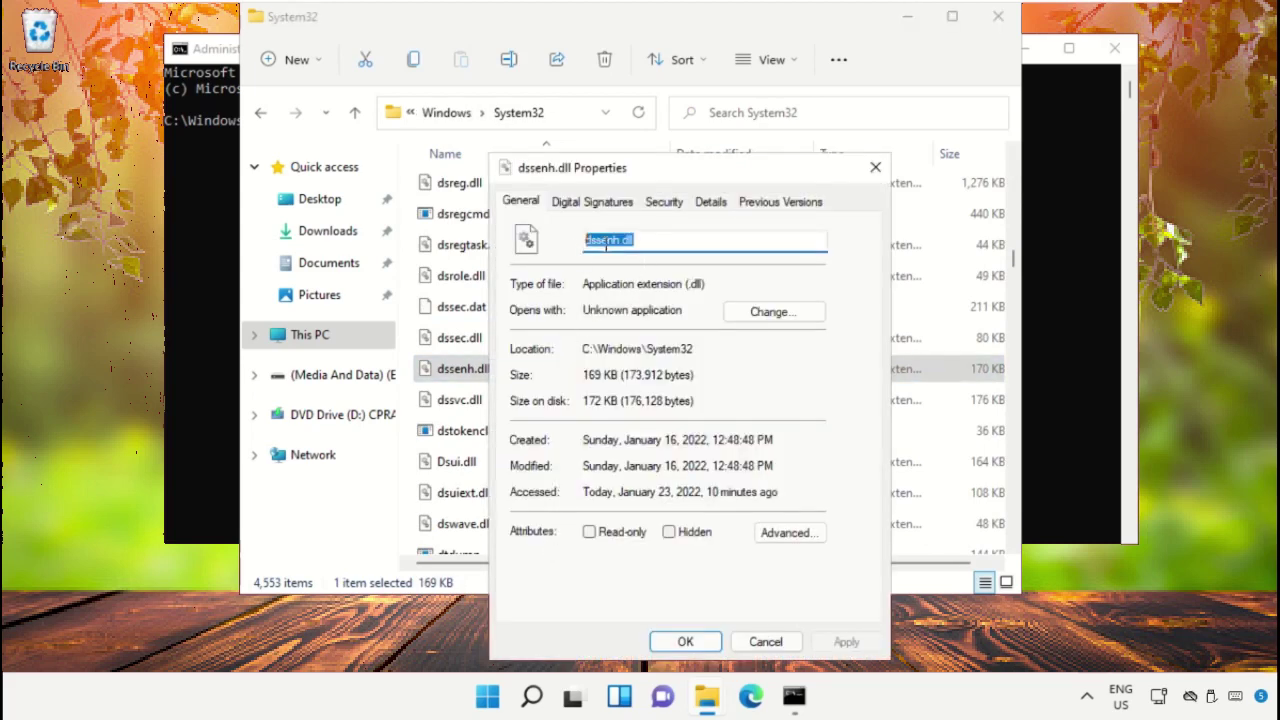
pyautogui.rightClick(605, 246)
pyautogui.click(658, 309)
pyautogui.click(875, 168)
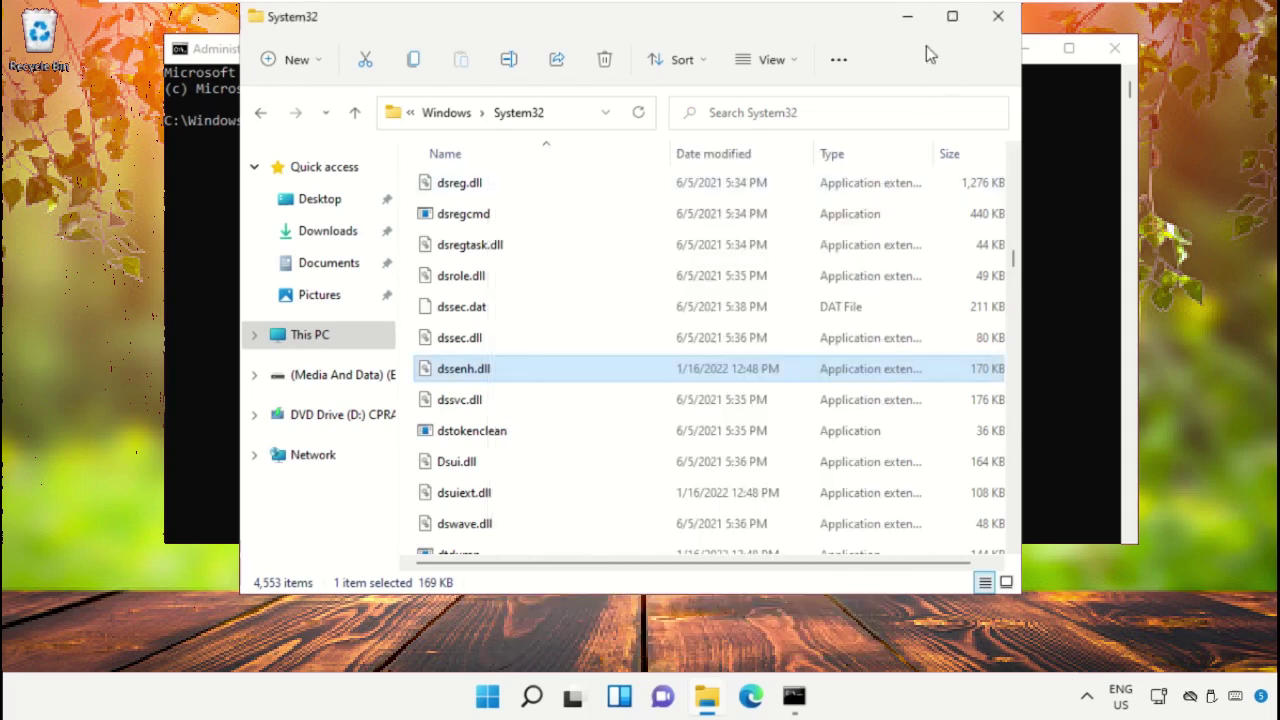
pyautogui.click(903, 18)
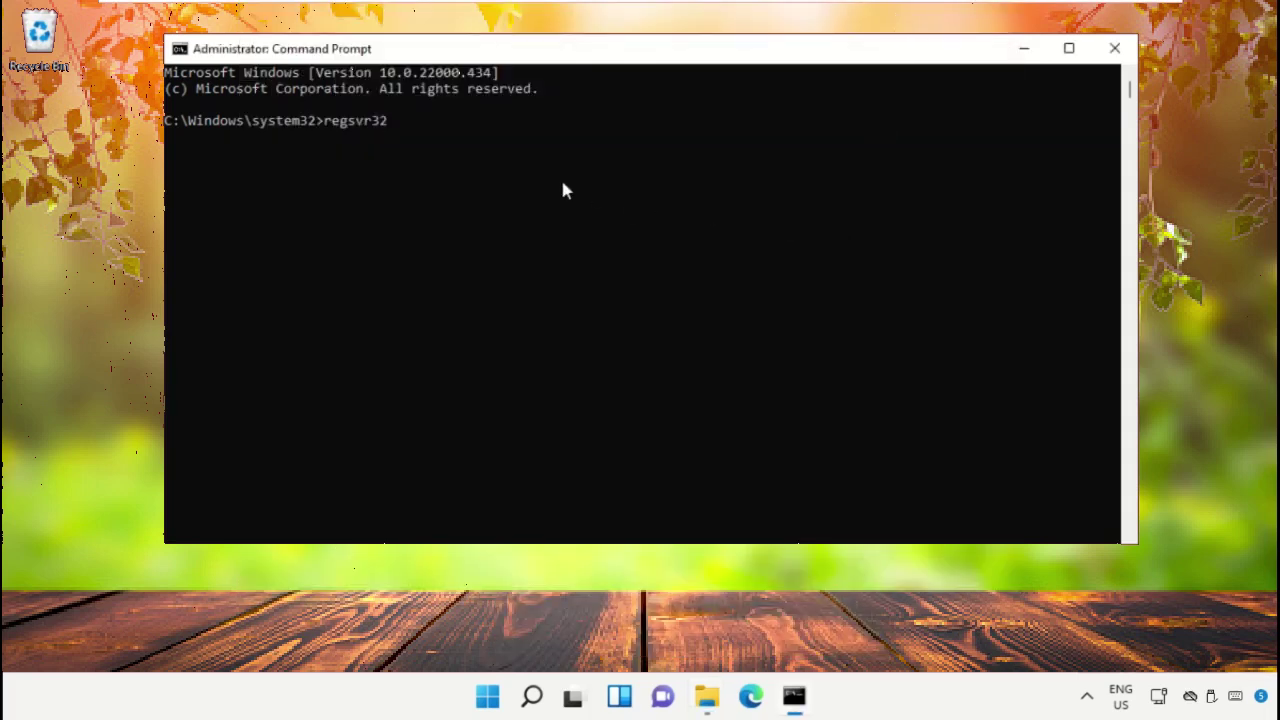
# Step: Paste dssenh.dll after regsvr32, run it, and dismiss the registration success message
pyautogui.rightClick(646, 56)
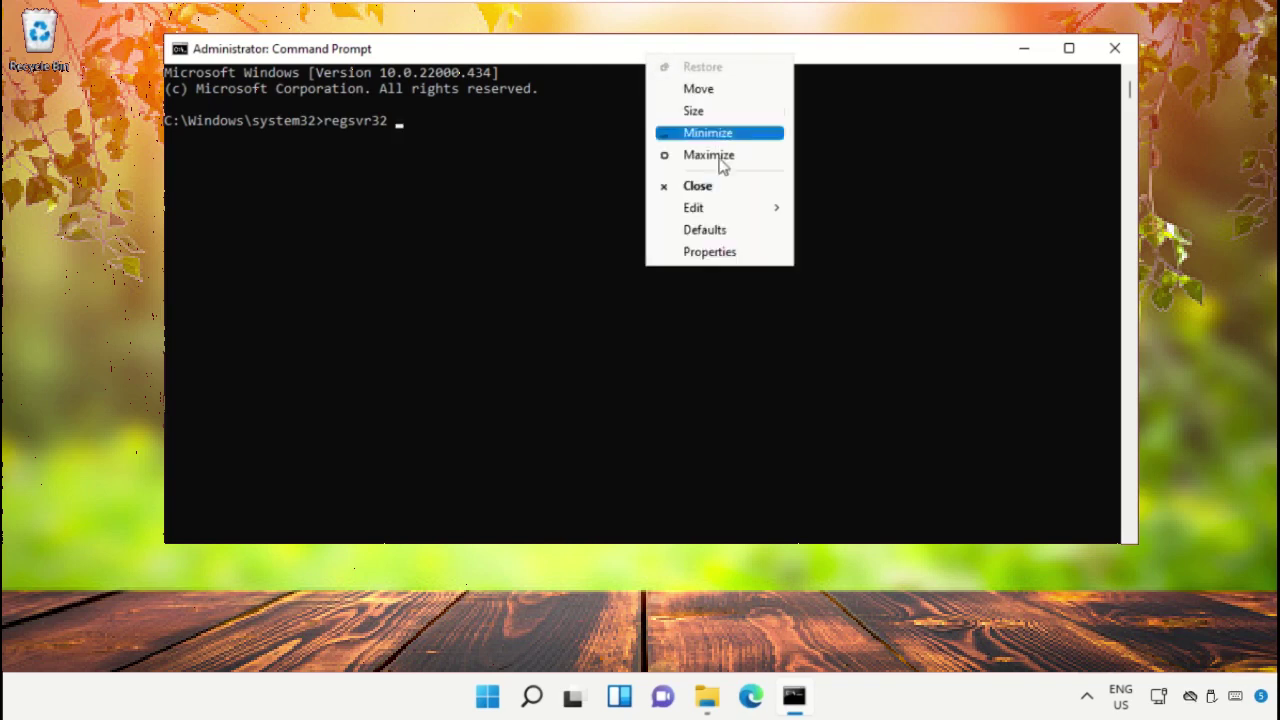
pyautogui.moveTo(723, 209)
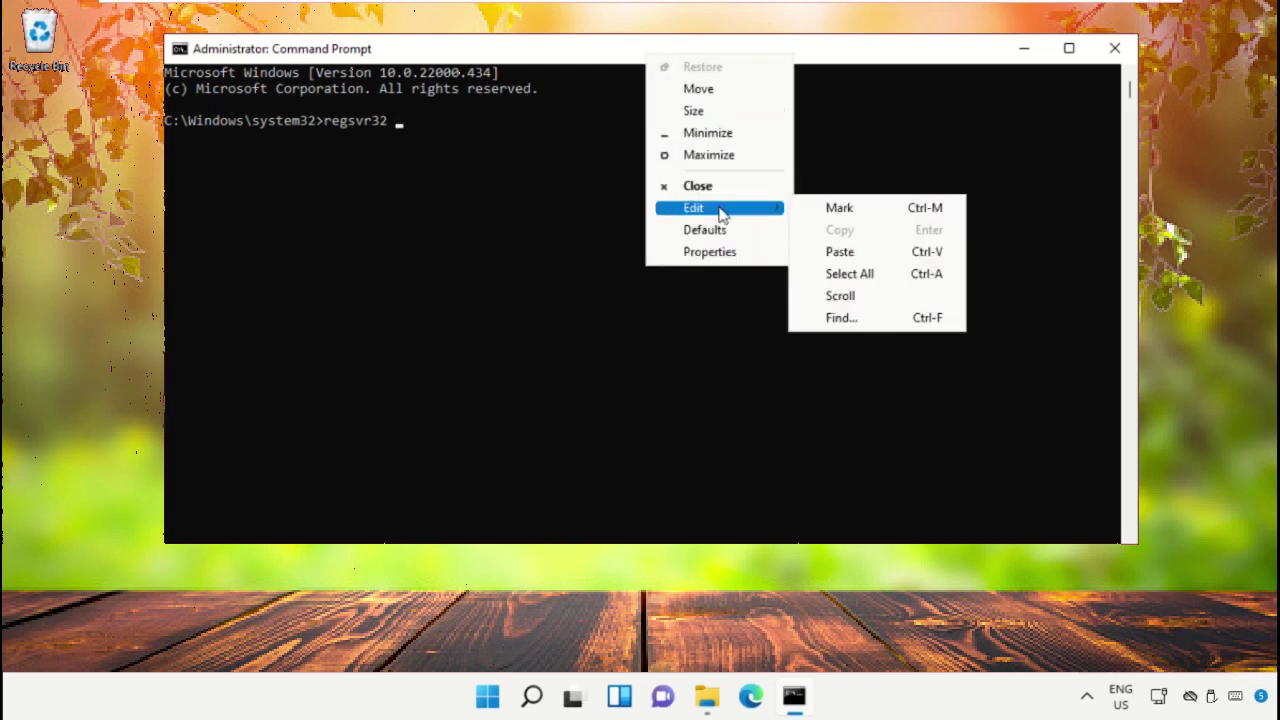
pyautogui.click(838, 252)
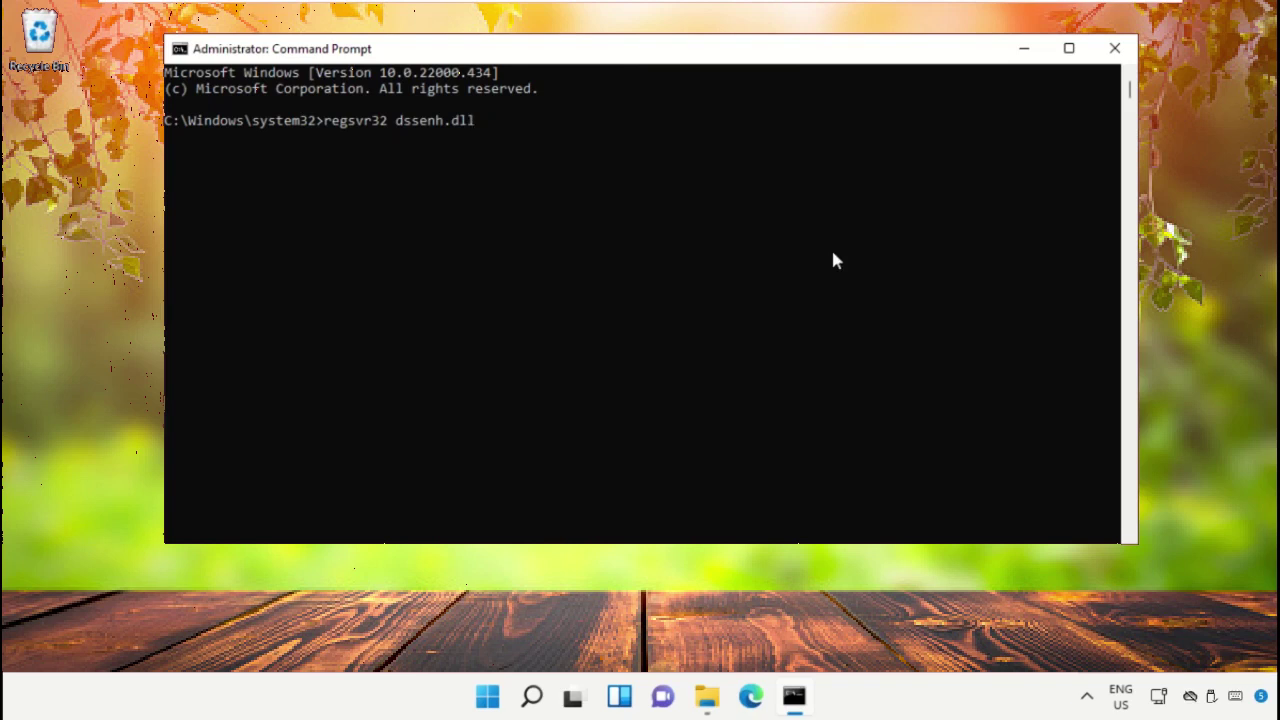
pyautogui.press('Return')
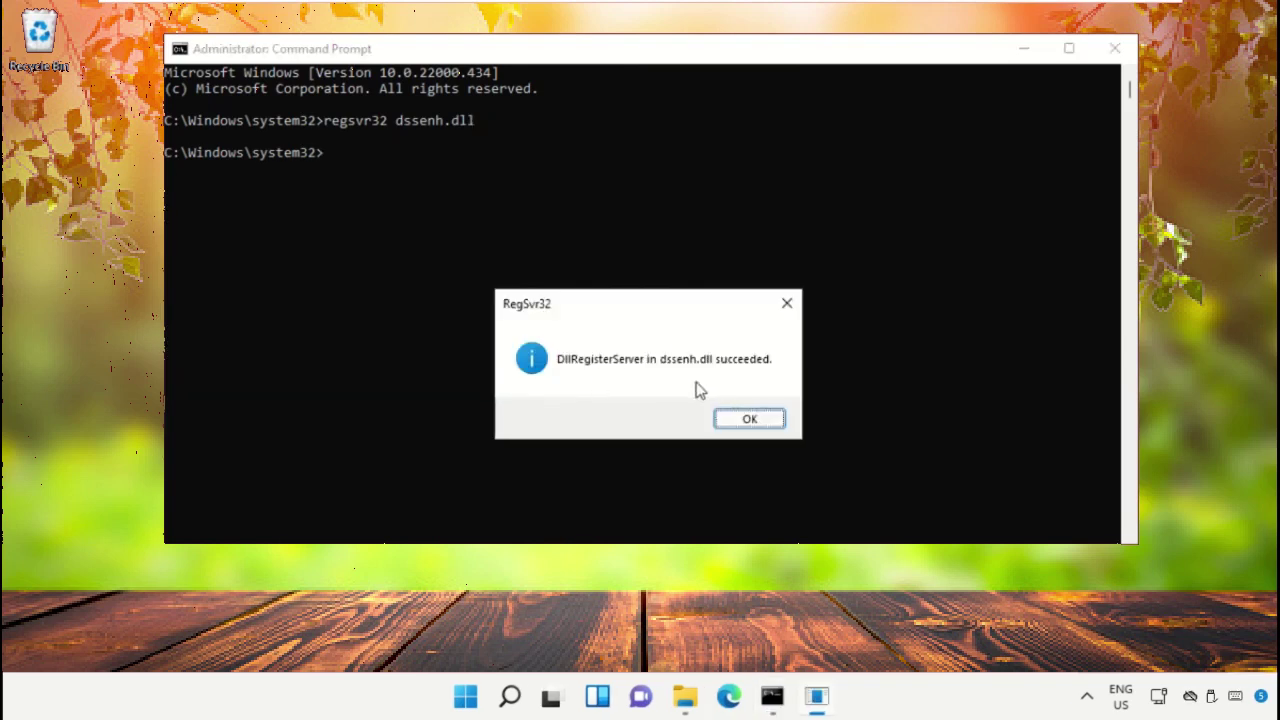
pyautogui.click(750, 419)
# Step: Unregister dssenh.dll with 'regsvr32 /u', confirm the success message, and retype regsvr32
pyautogui.write('regsvr32 /u')
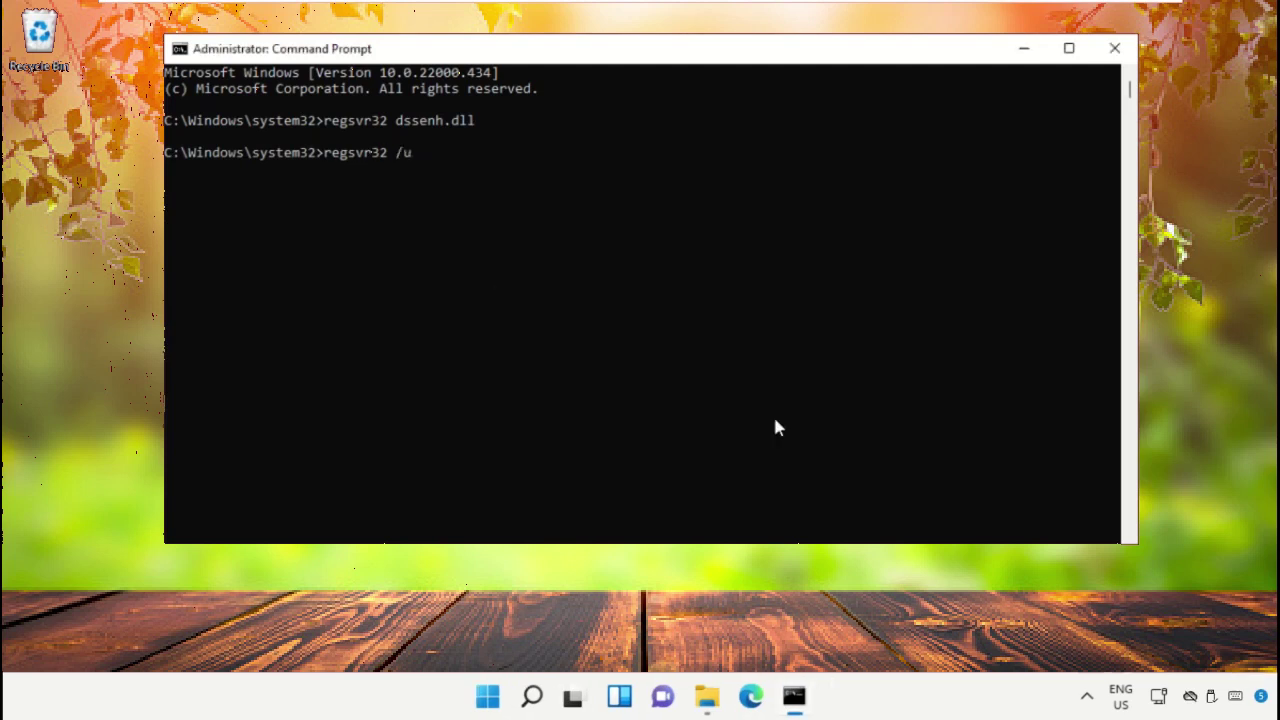
pyautogui.rightClick(648, 56)
pyautogui.moveTo(694, 214)
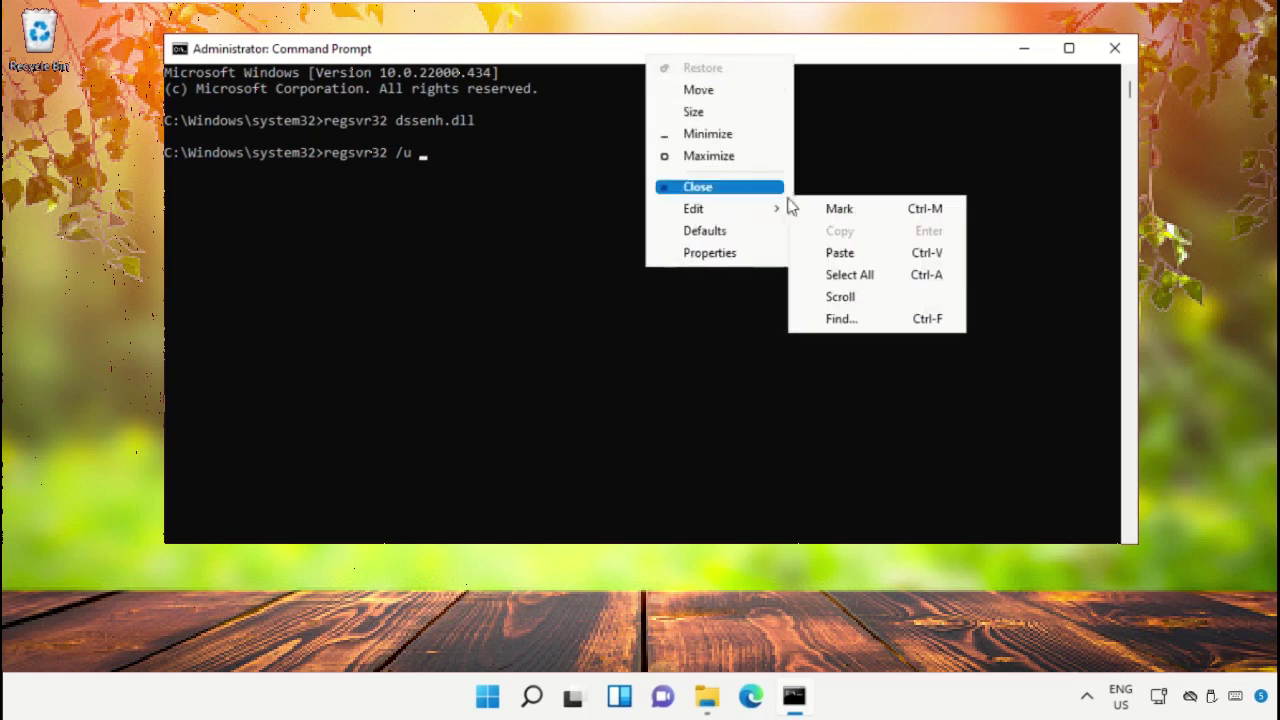
pyautogui.click(851, 253)
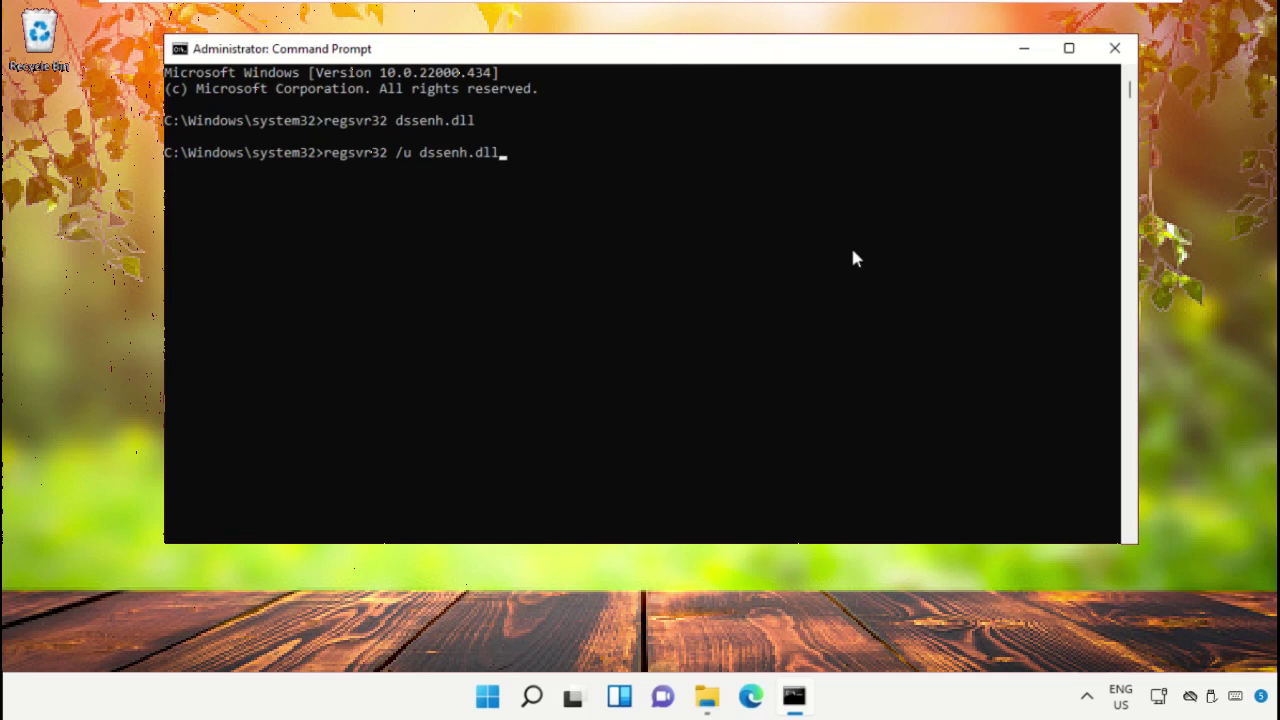
pyautogui.press('Return')
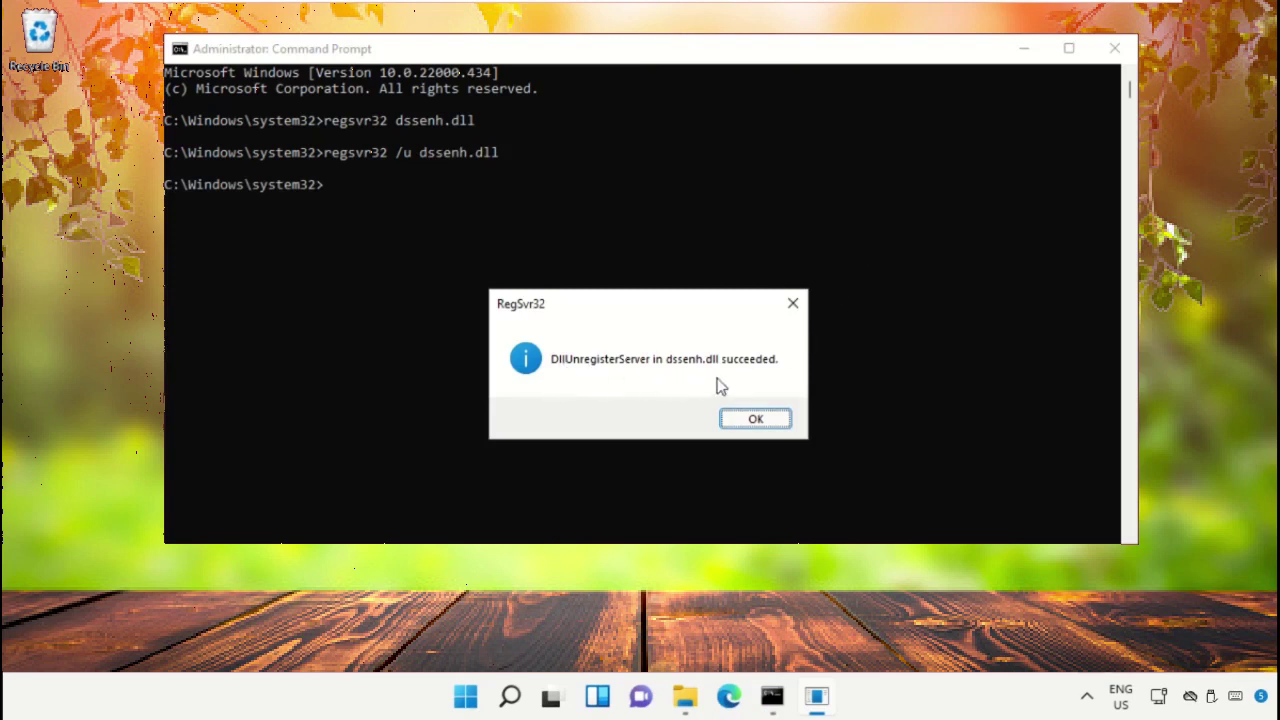
pyautogui.click(755, 420)
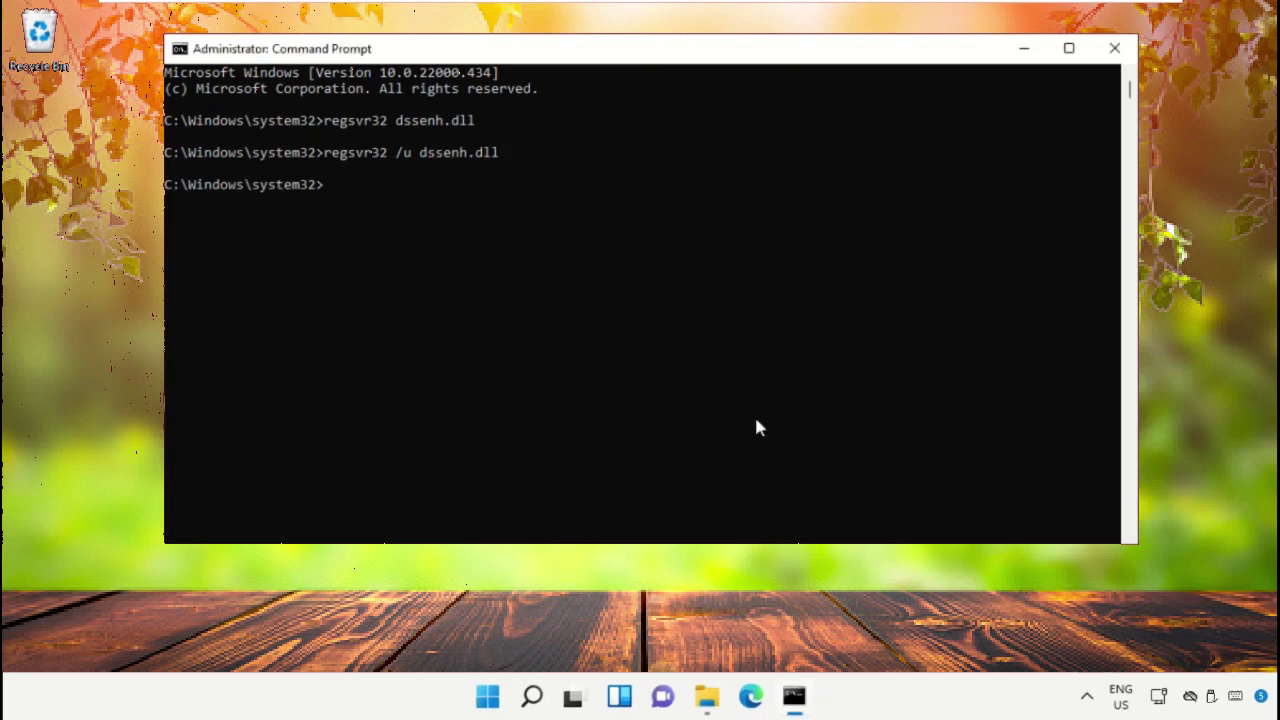
pyautogui.write('regsvr32')
# Step: Re-register dssenh.dll with the pasted name, confirm the success message, and close Command Prompt
pyautogui.rightClick(598, 58)
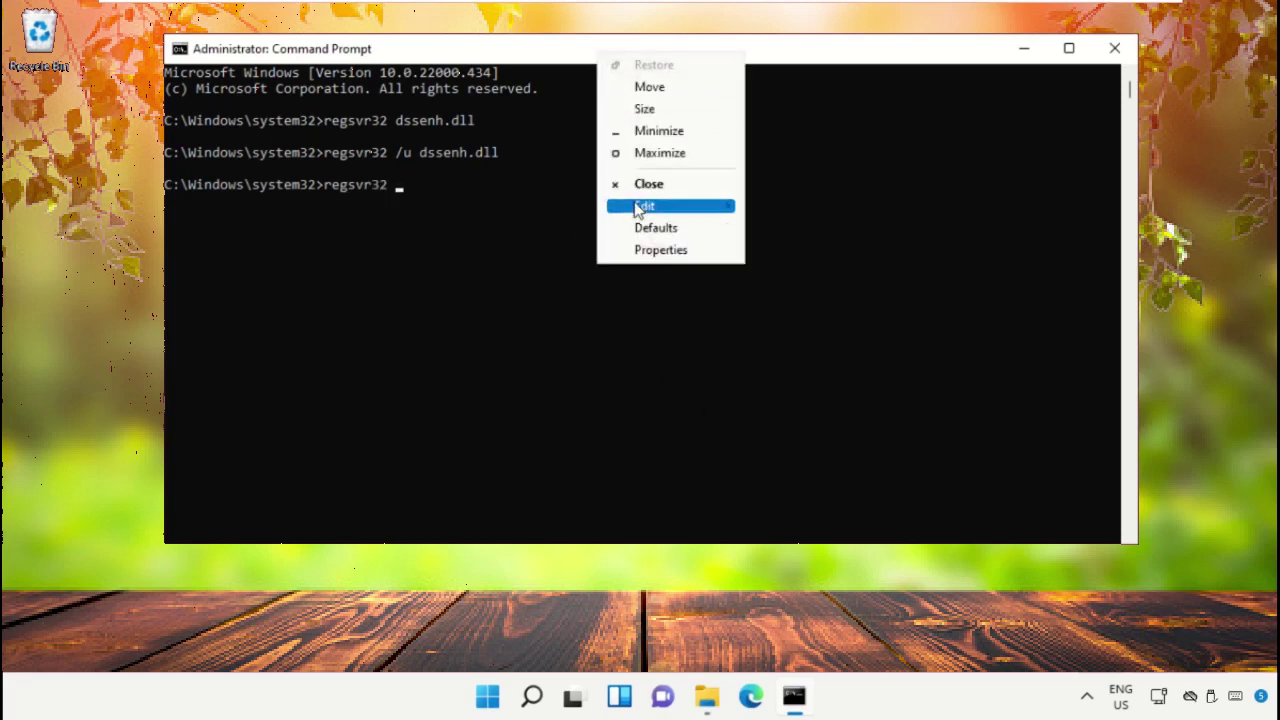
pyautogui.moveTo(632, 208)
pyautogui.click(795, 249)
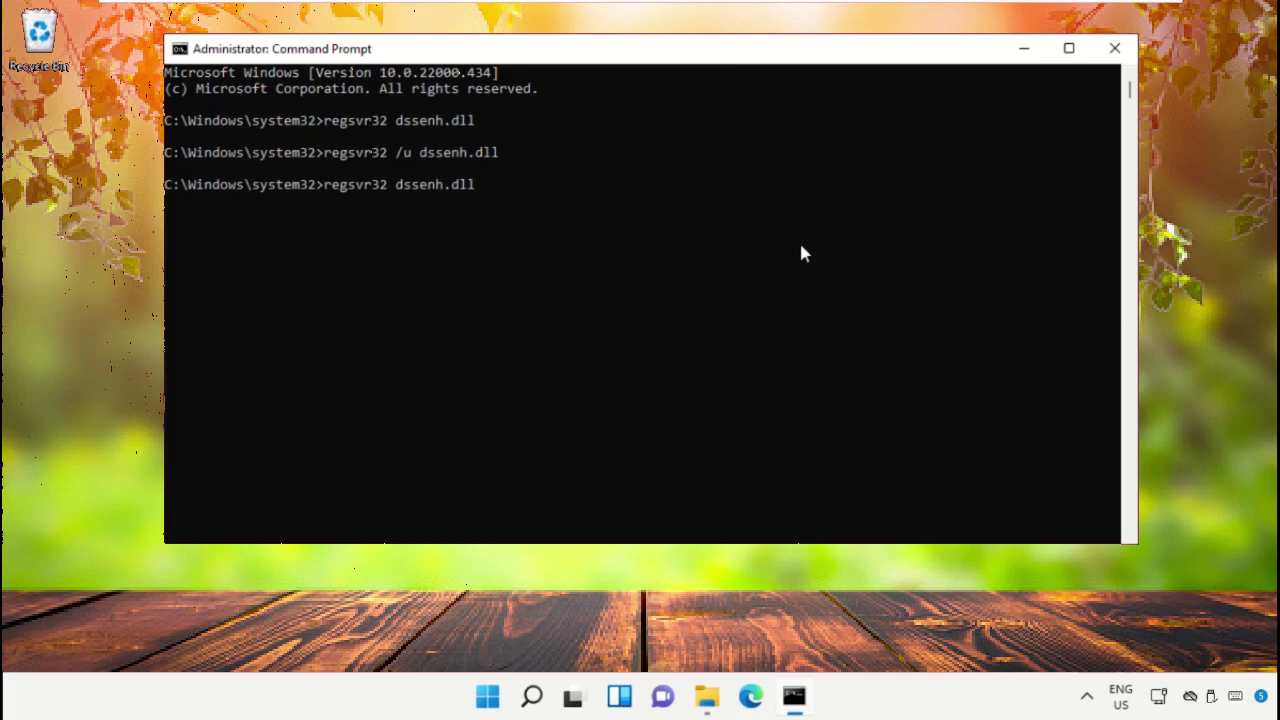
pyautogui.press('Return')
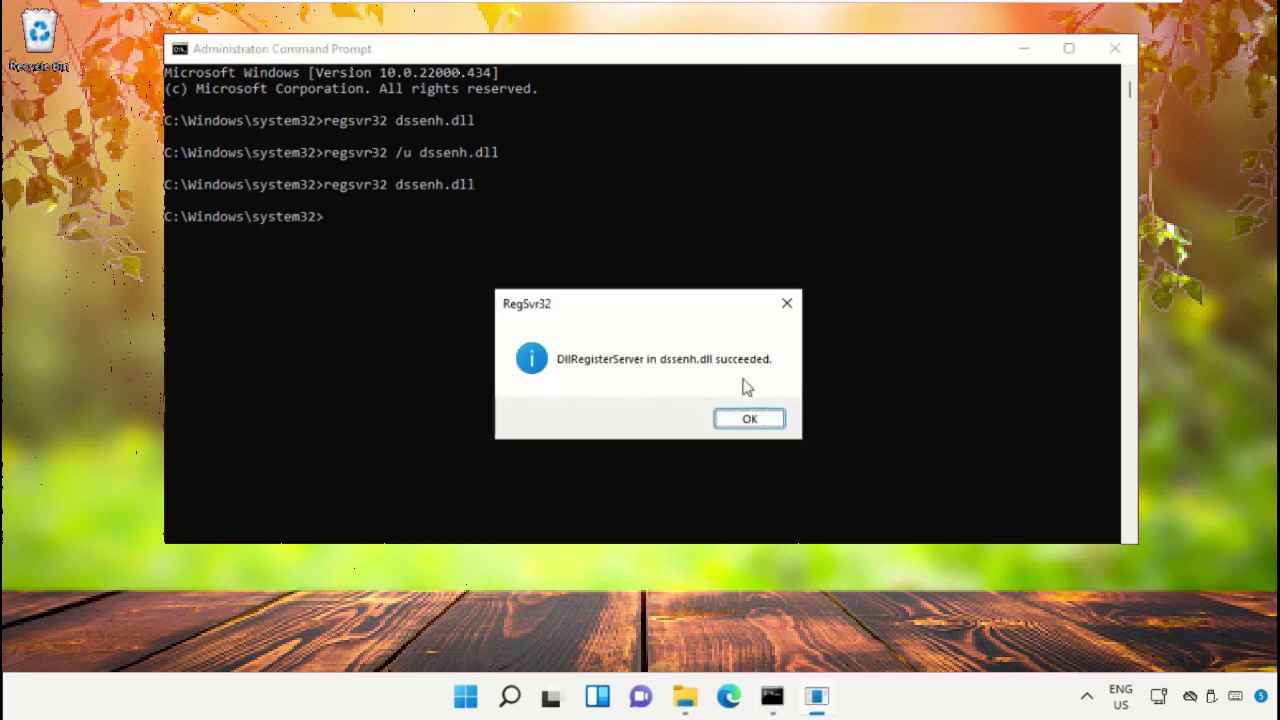
pyautogui.click(751, 419)
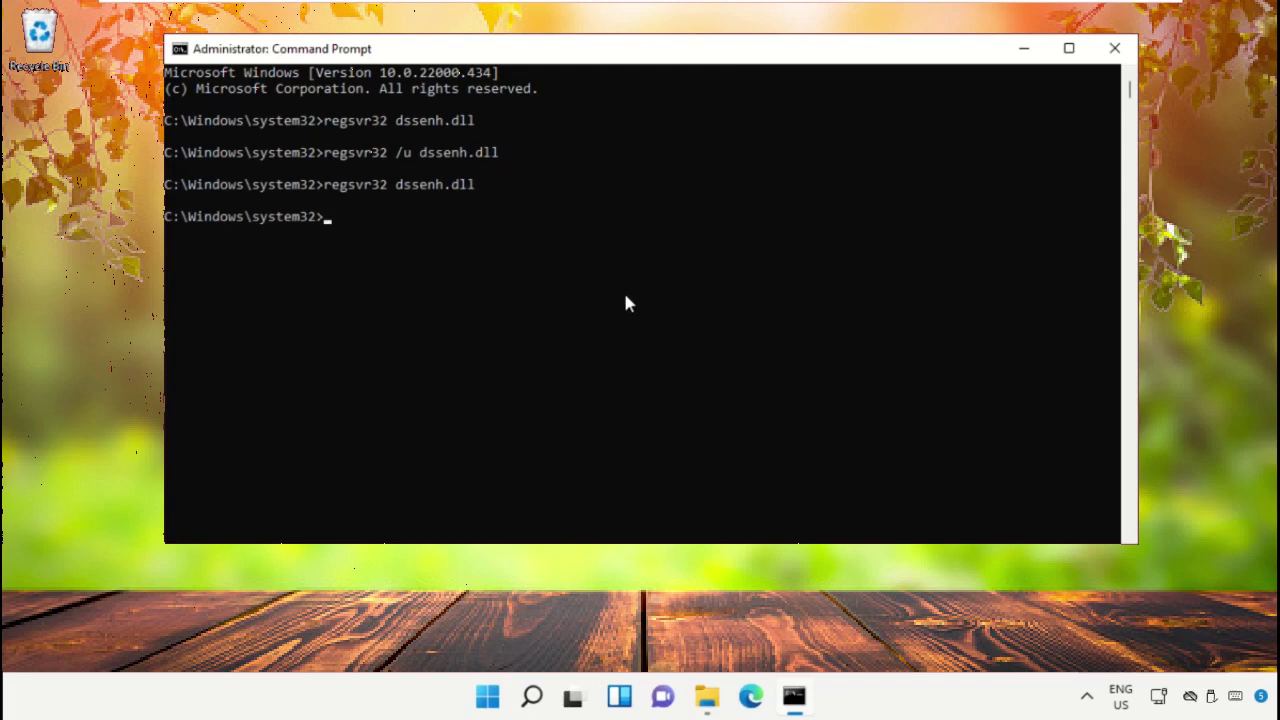
pyautogui.click(1114, 48)
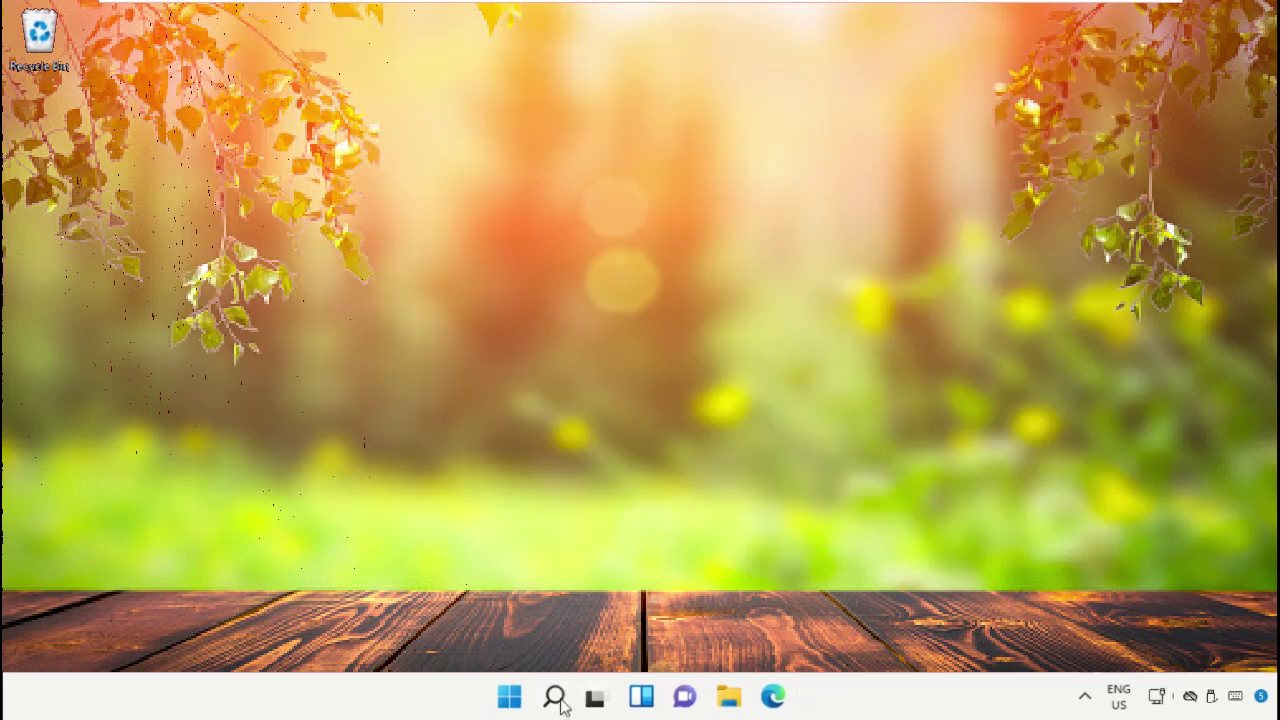
# Step: Show the Start menu's power options with Shut down and Restart
pyautogui.click(510, 698)
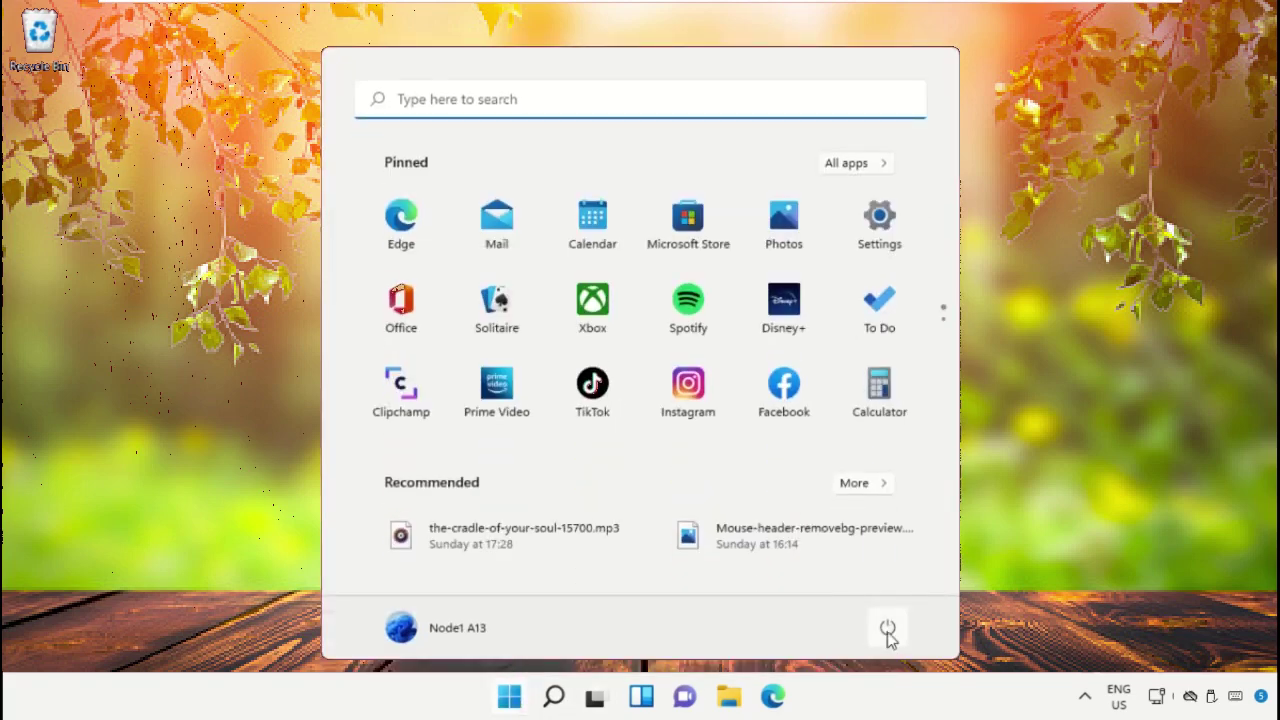
pyautogui.click(889, 630)
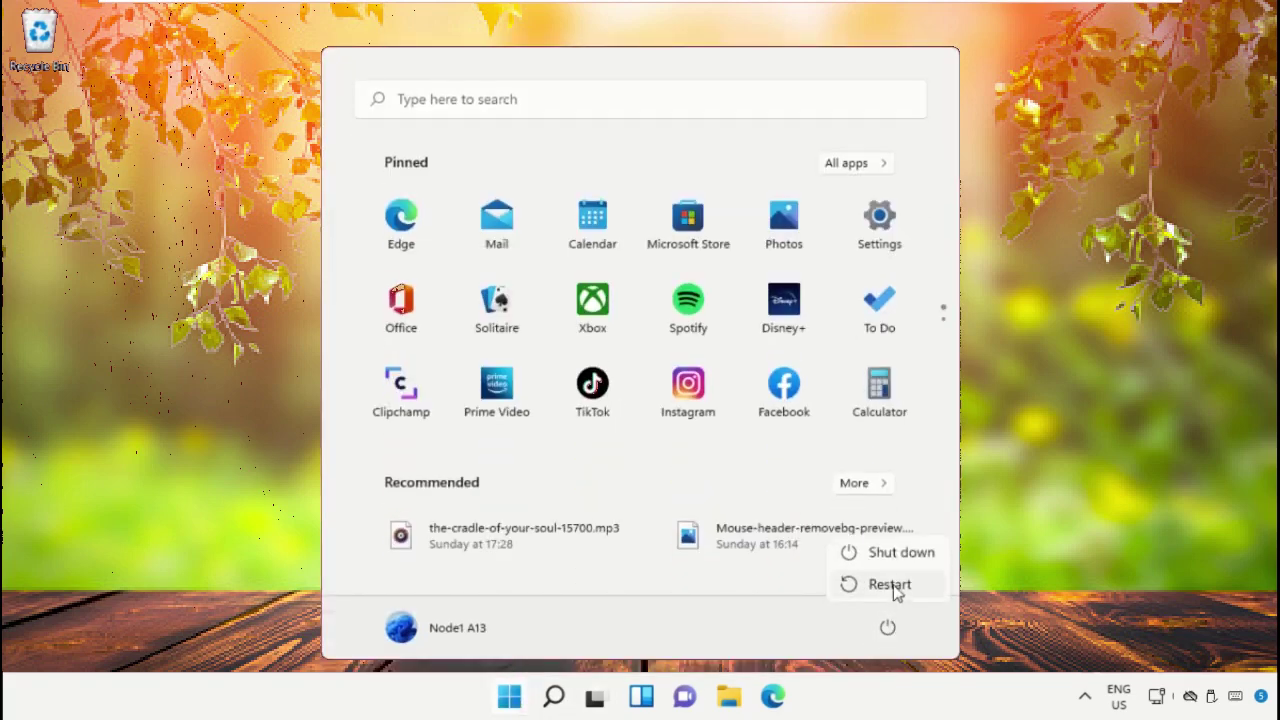